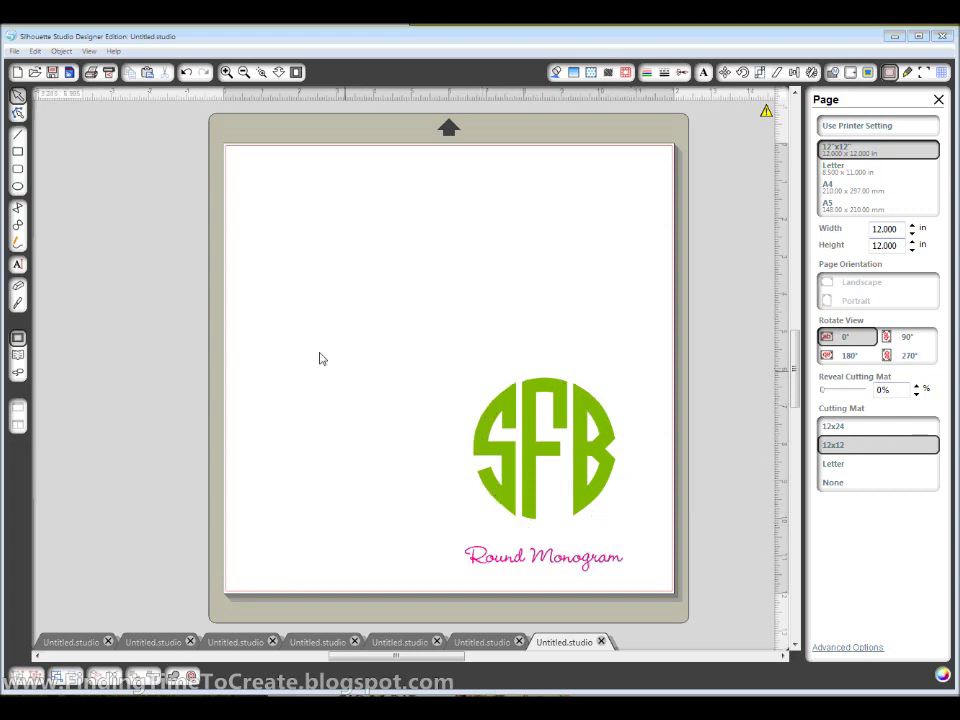
Step: Draw a perfect circle about 3.87 in across near the page's top-left with the Ellipse tool
left_click(17, 188)
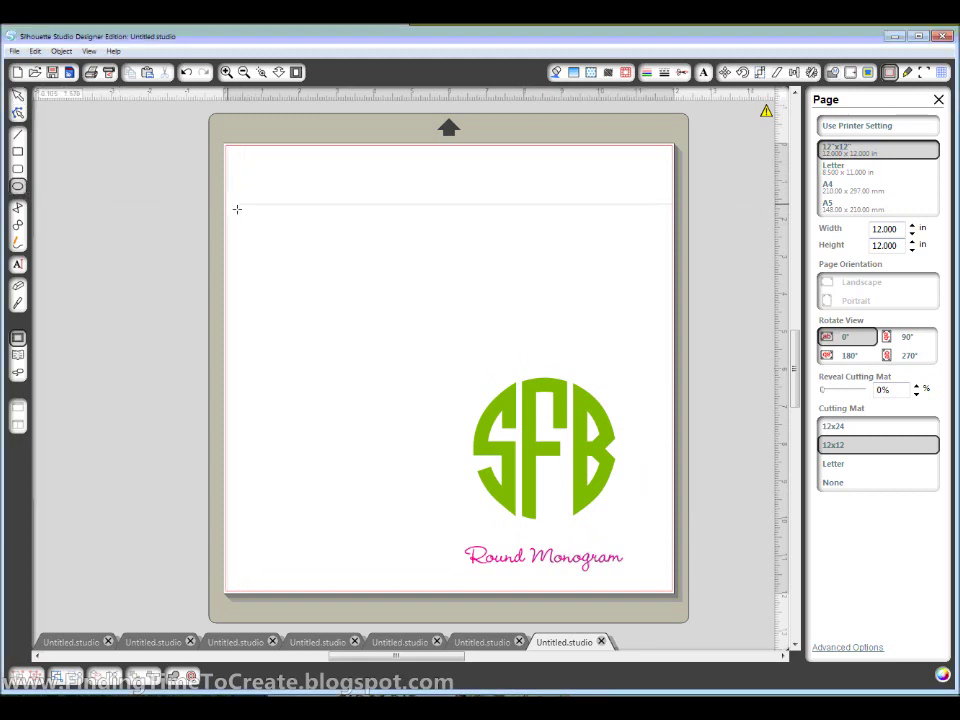
key("shift")
left_click_drag(266, 198, 407, 311)
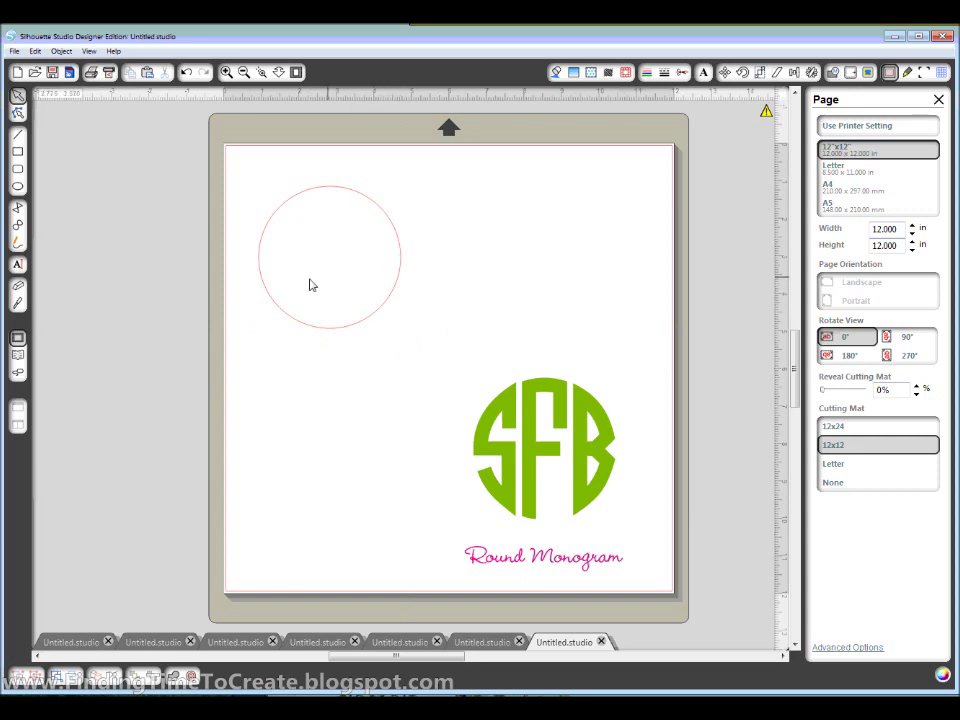
Step: Type KMW inside the circle in Impact 72 pt and select the 2.060 by 1.220 in text object
left_click(18, 265)
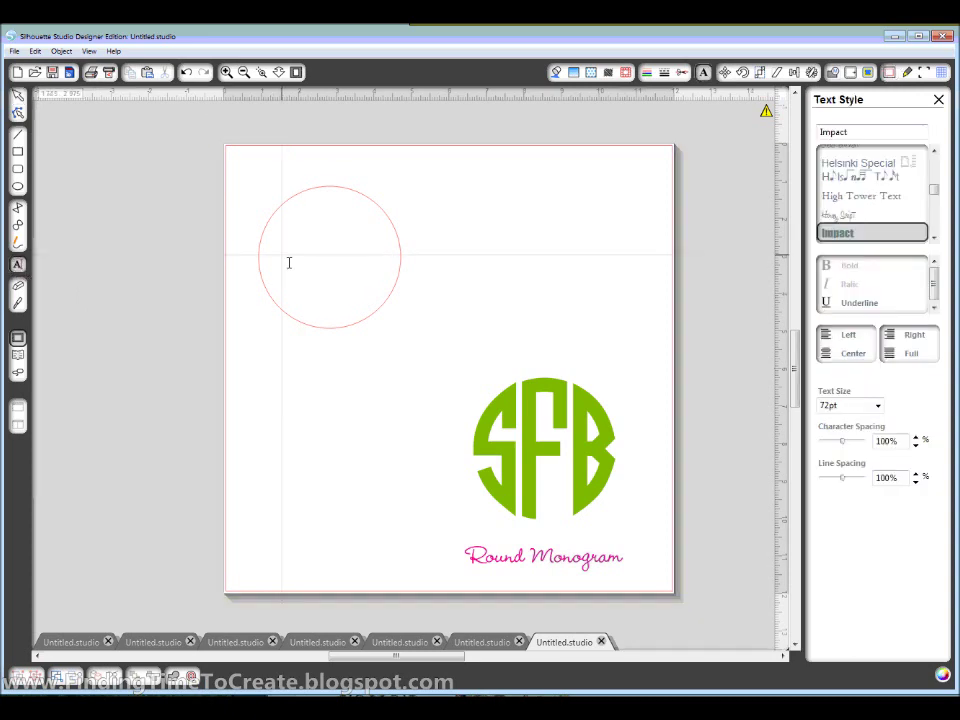
left_click(279, 264)
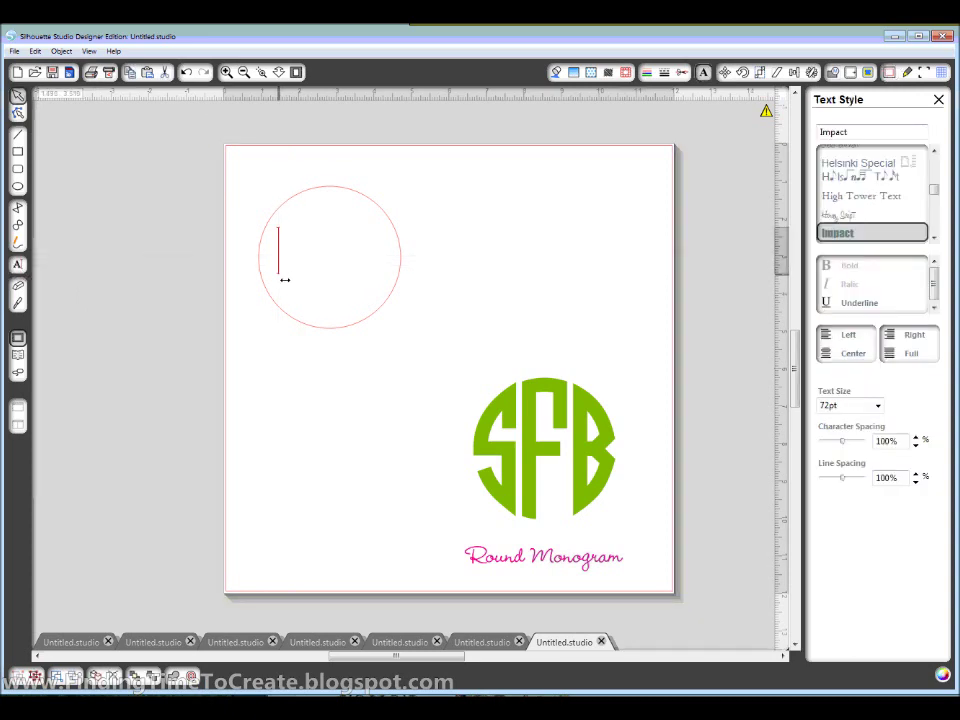
type("KMW")
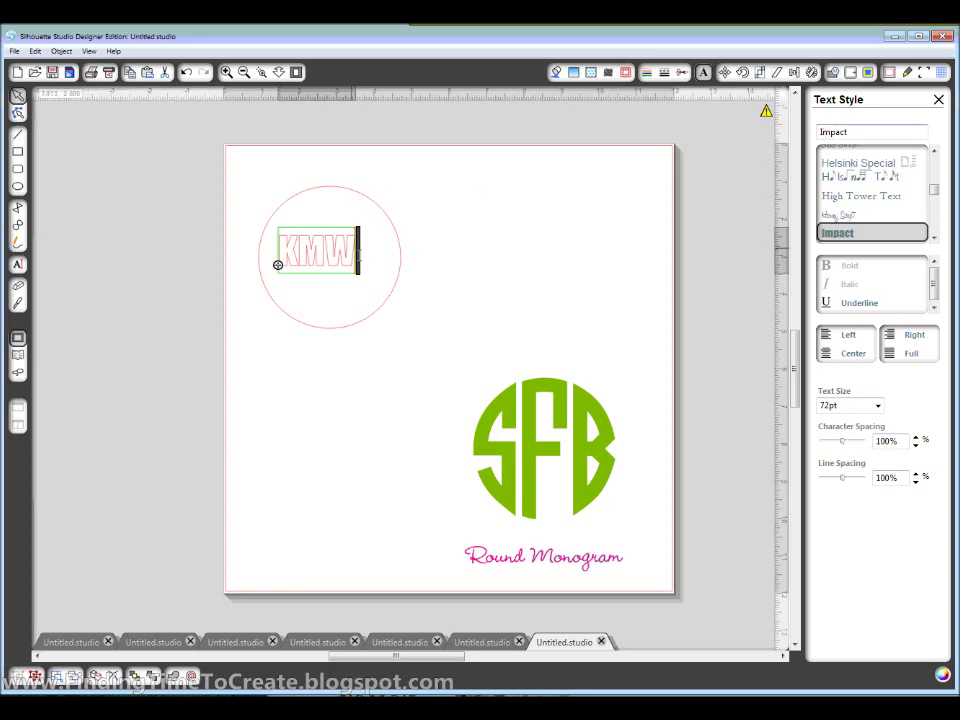
left_click_drag(360, 256, 279, 262)
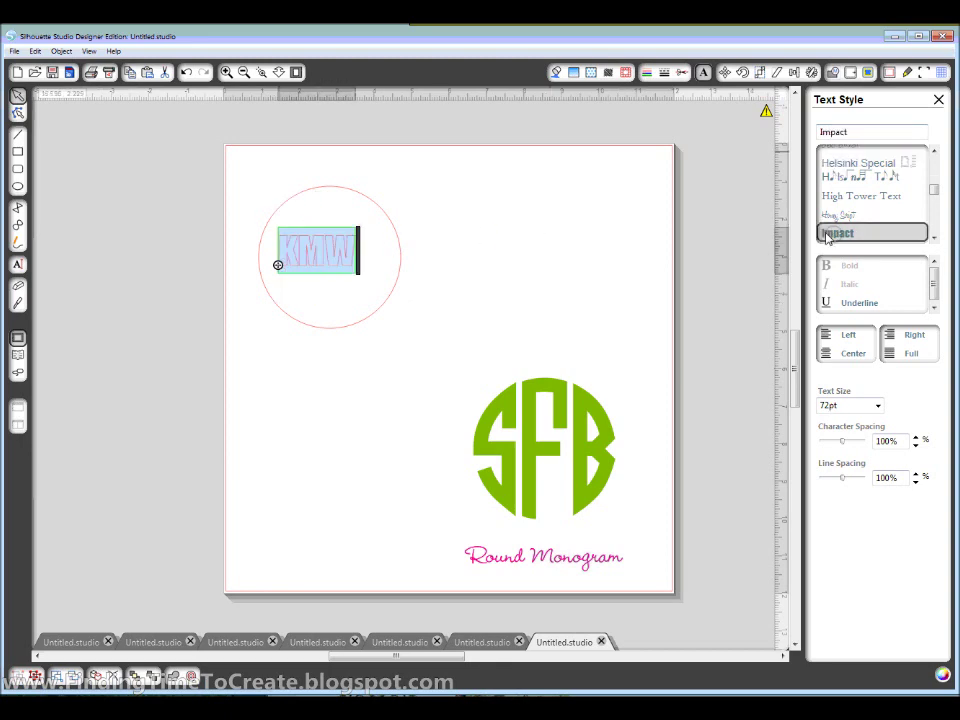
left_click(453, 225)
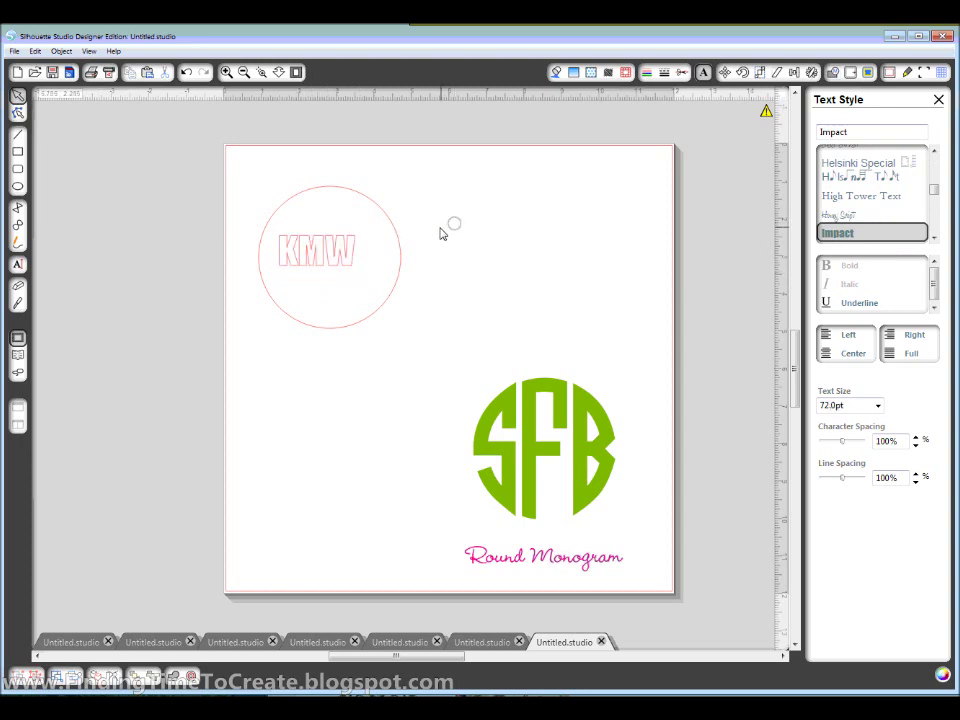
left_click(324, 265)
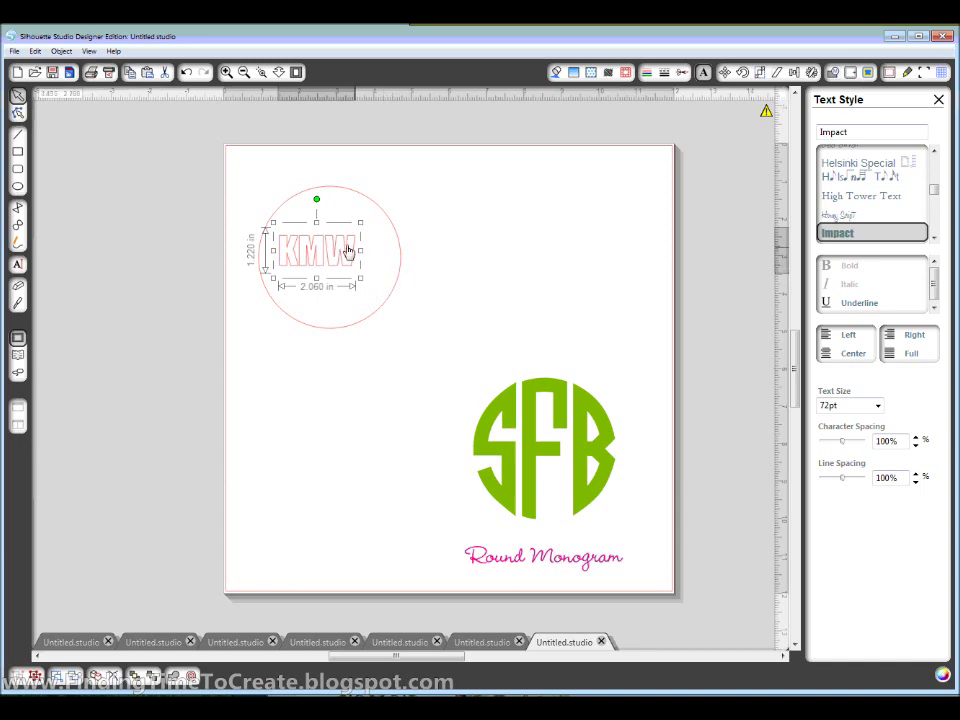
Step: Move KMW toward the circle's centre, enlarge it and stretch it to 3.640 in tall
mouse_move(328, 256)
left_mouse_down()
mouse_move(354, 268)
mouse_move(344, 263)
left_mouse_up()
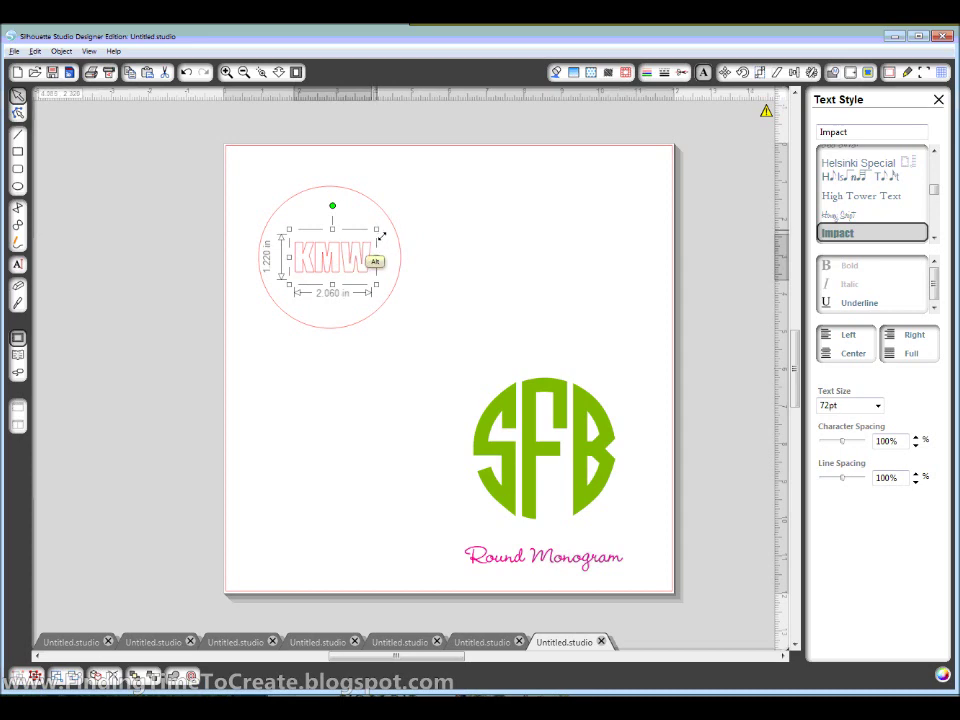
left_click_drag(381, 237, 413, 206)
left_click_drag(353, 256, 364, 254)
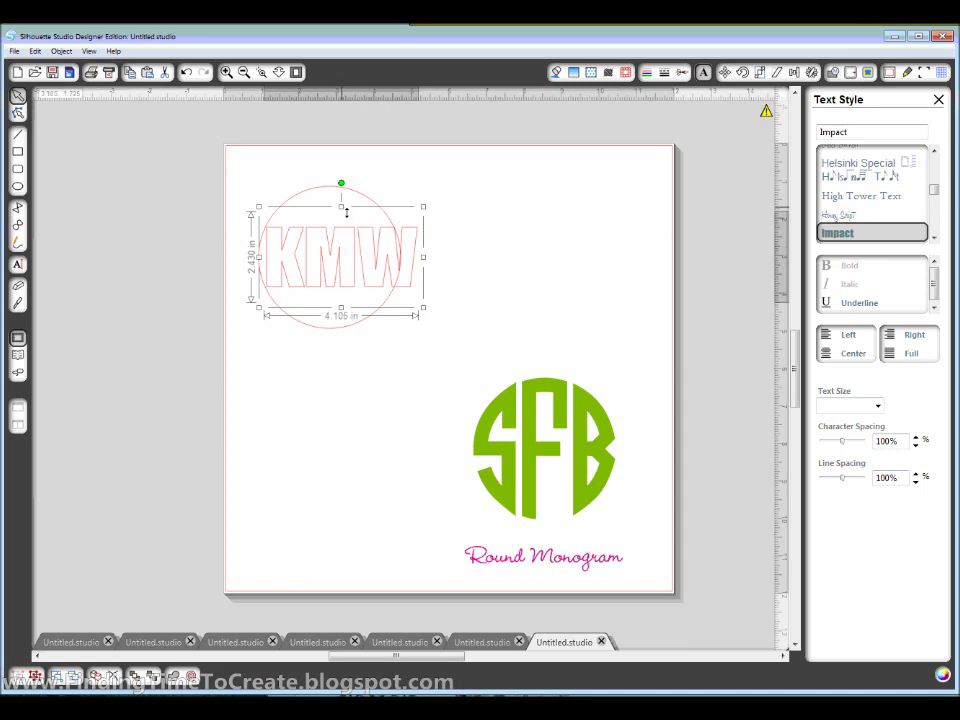
left_click_drag(347, 212, 342, 161)
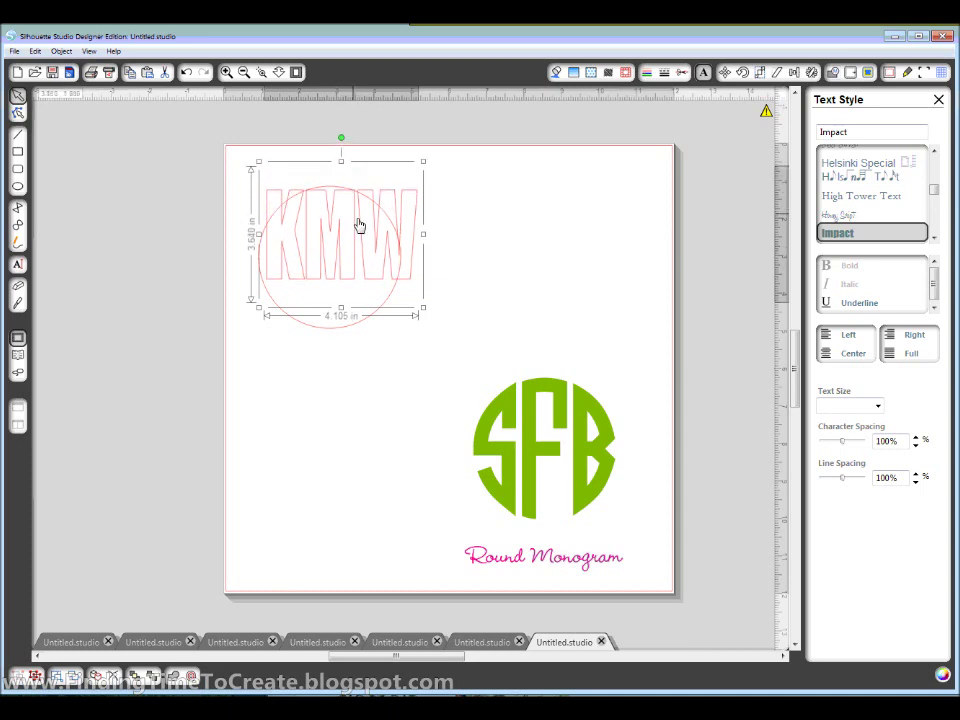
Step: Position KMW over the circle, stretch it to 4.235 in tall and nudge it centred
left_click_drag(356, 229, 355, 255)
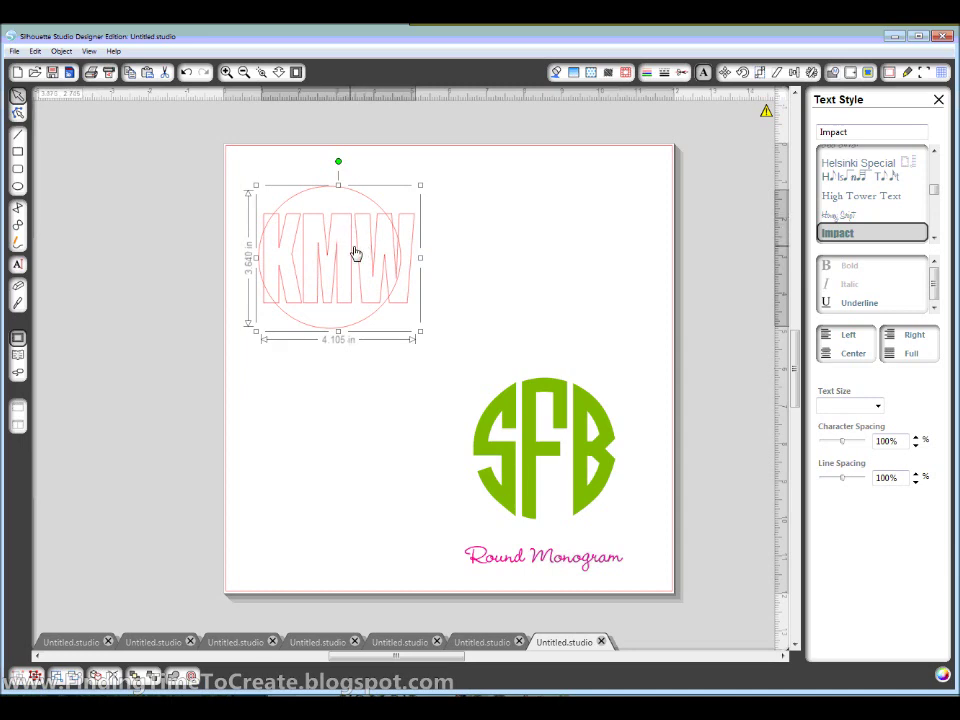
left_click_drag(356, 253, 359, 255)
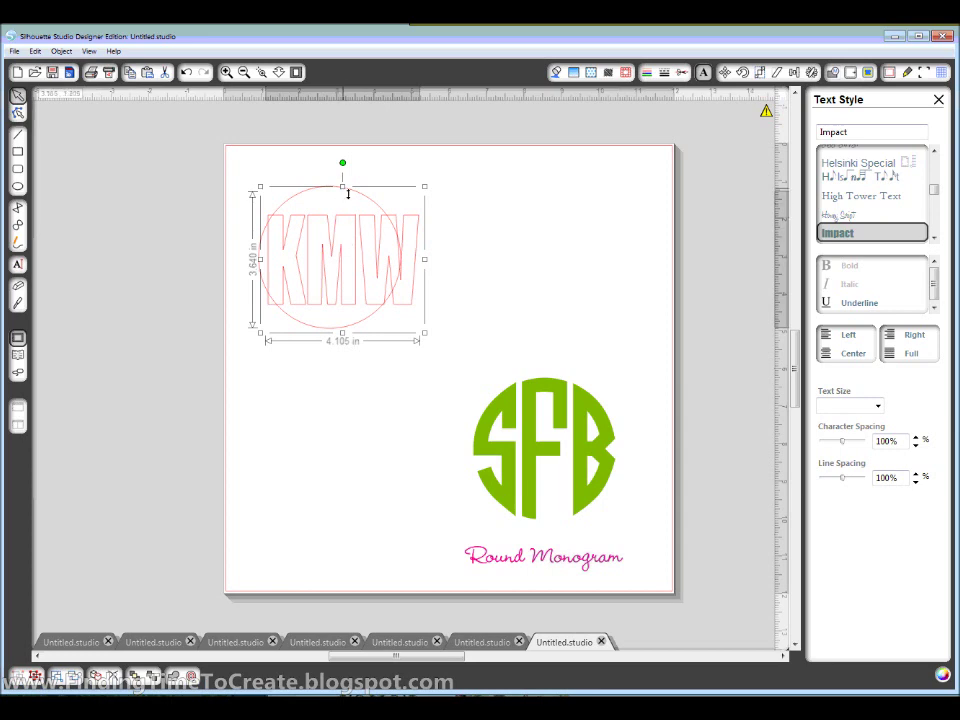
left_click_drag(348, 193, 346, 181)
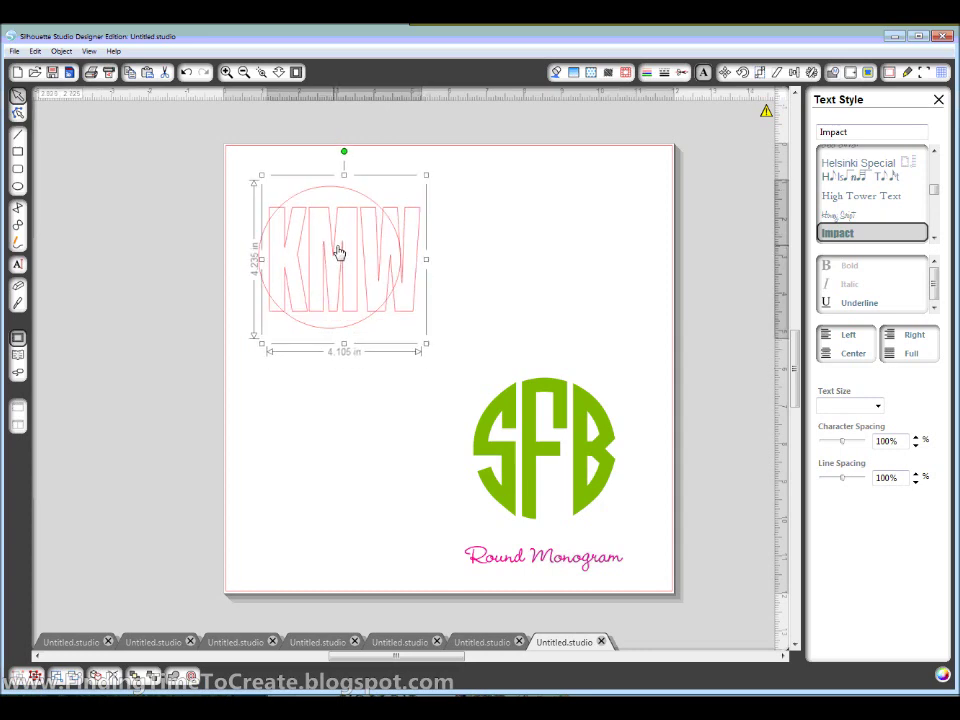
left_click_drag(339, 252, 337, 251)
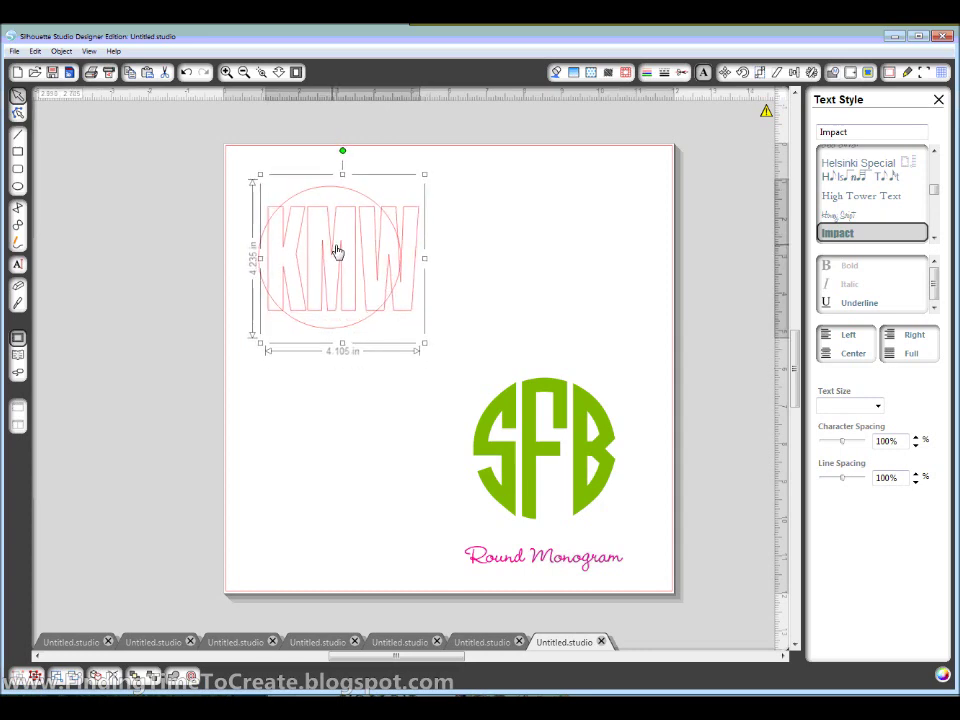
left_click_drag(337, 251, 335, 251)
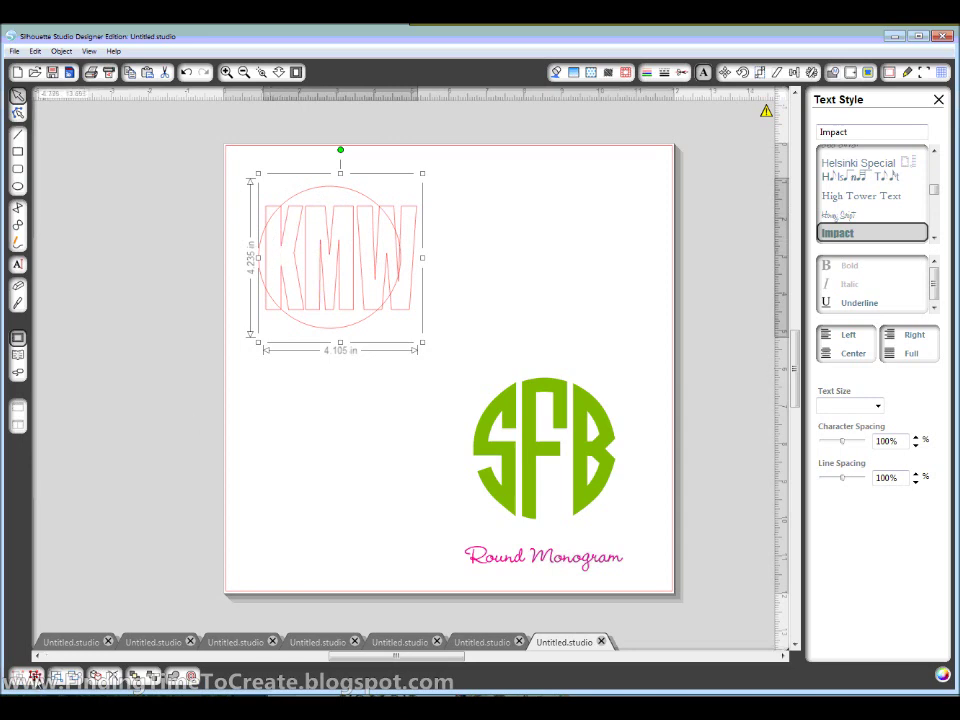
key("ctrl+z")
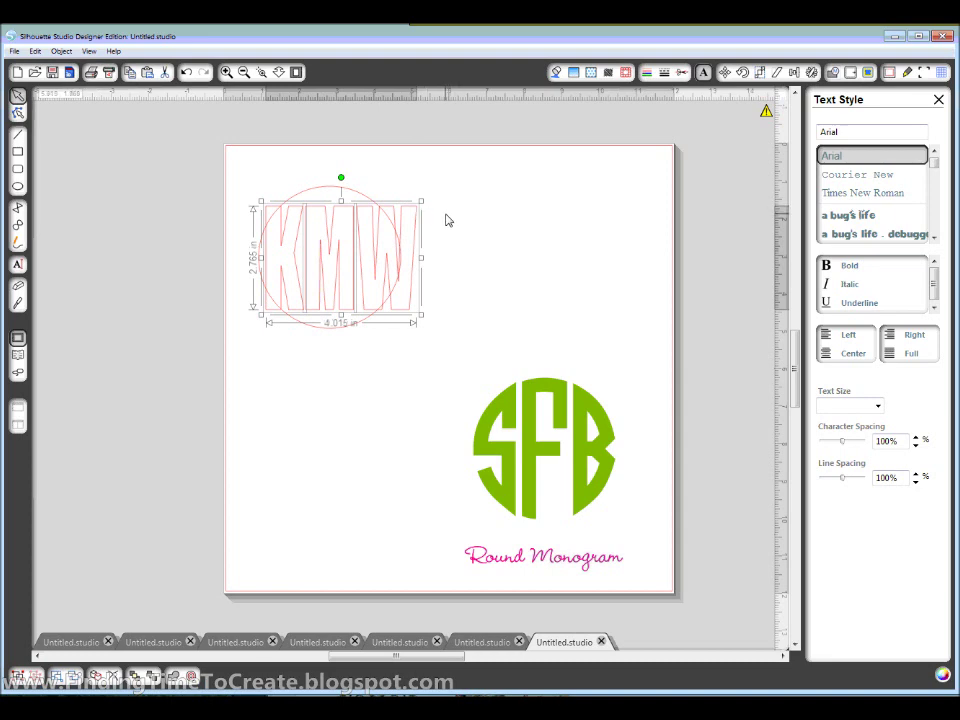
Step: Separate KMW into individual letters and stretch the M taller to the circle's edges
key("ctrl+y")
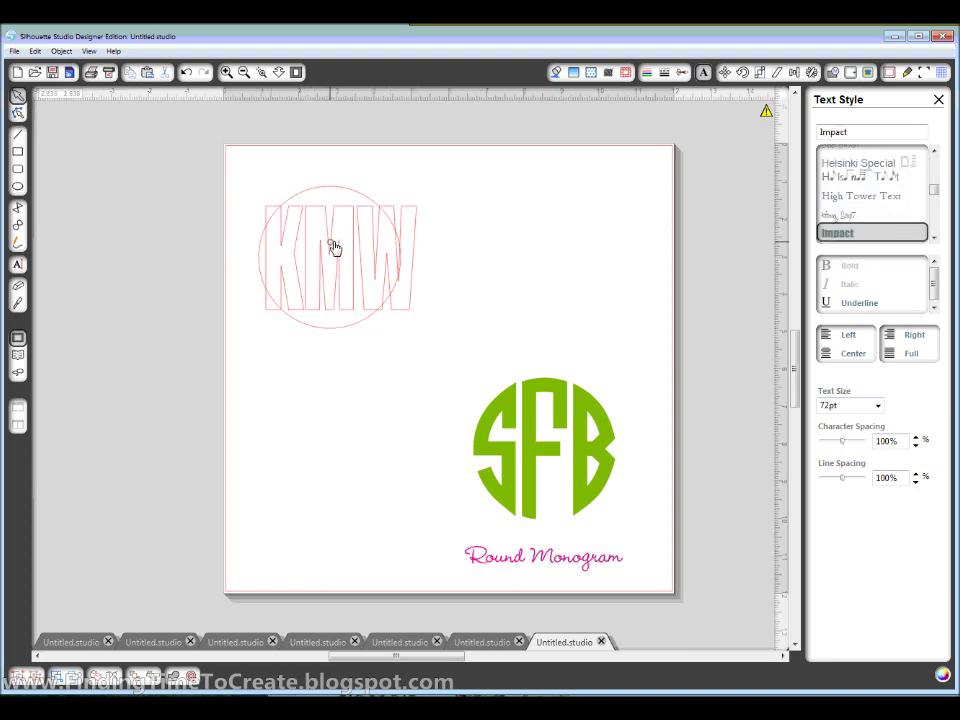
key("ctrl+z")
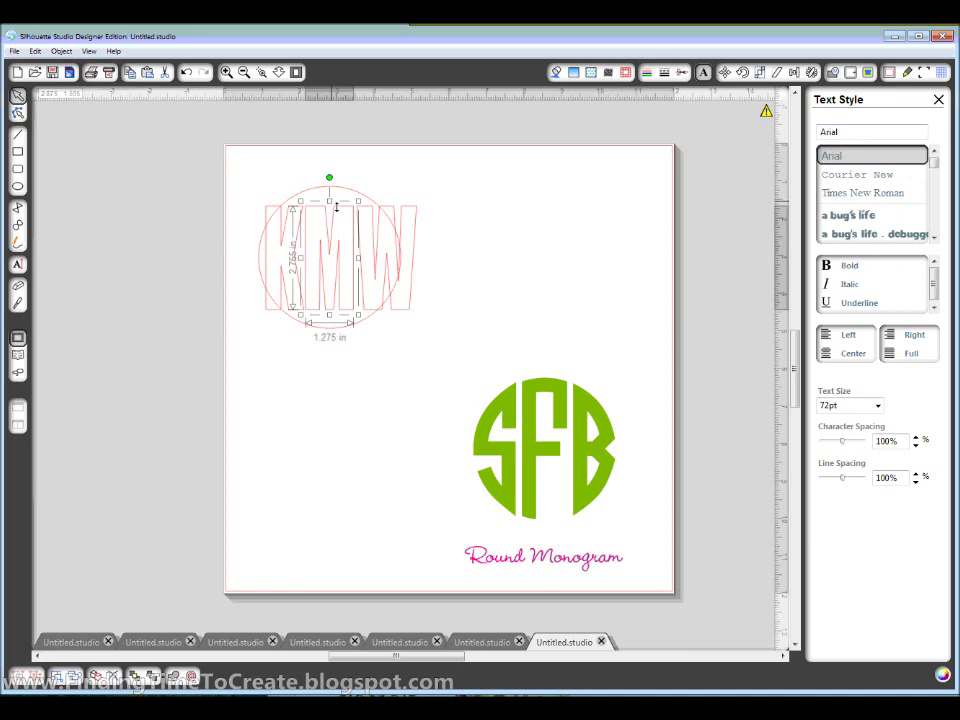
left_click_drag(335, 207, 333, 184)
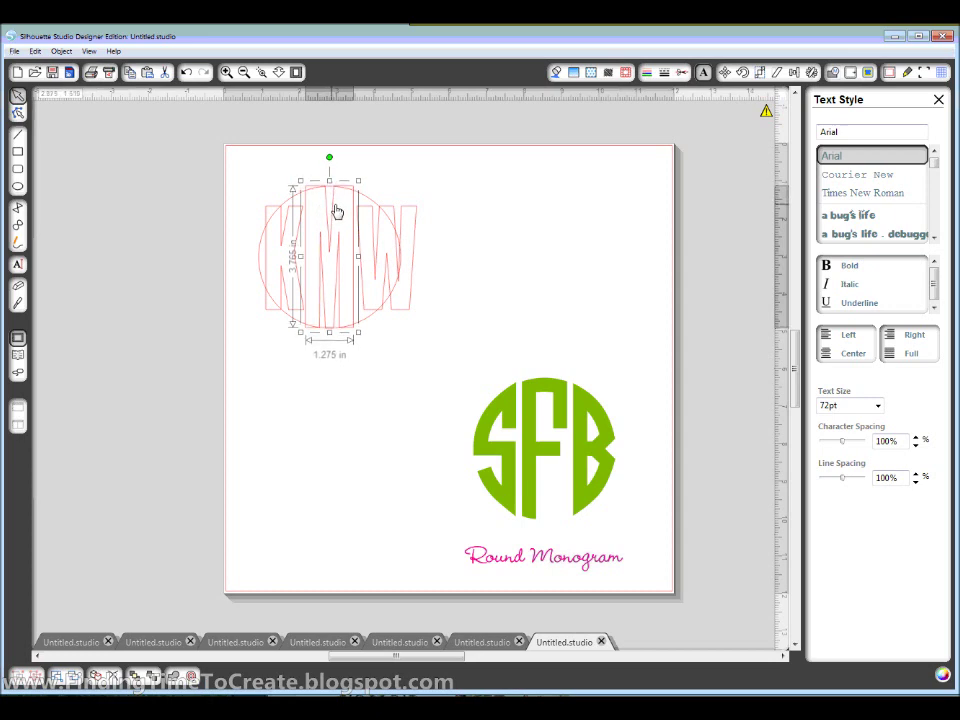
Step: Narrow the W to 1.200 in and nudge it slightly down, then select the K
left_click(405, 216)
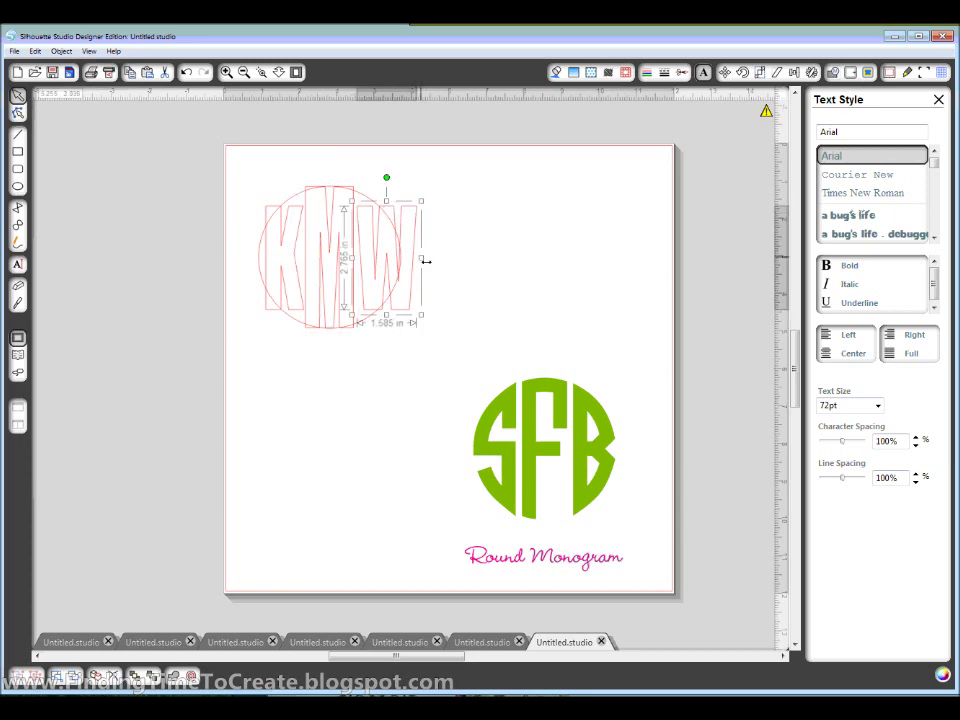
left_click_drag(427, 263, 411, 266)
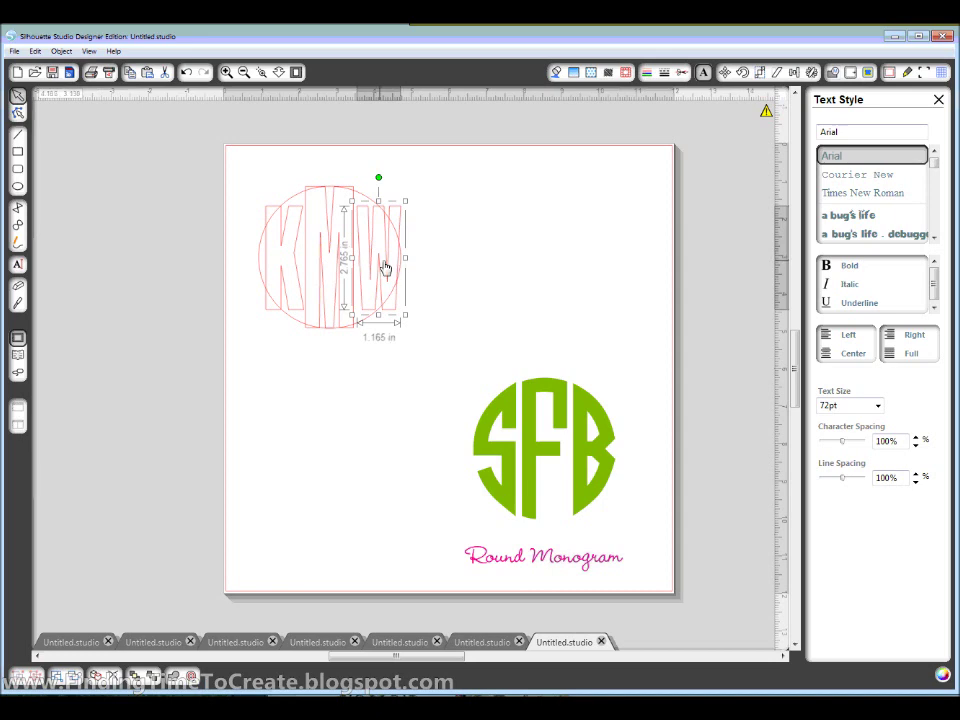
right_click(378, 255)
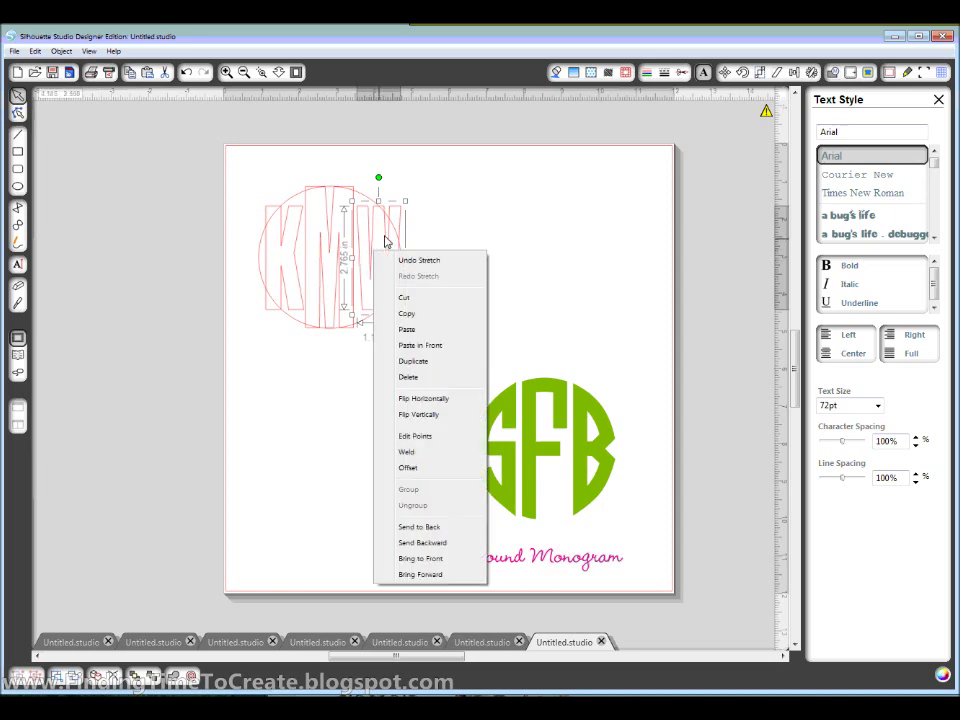
left_click(411, 242)
left_click_drag(390, 245, 389, 244)
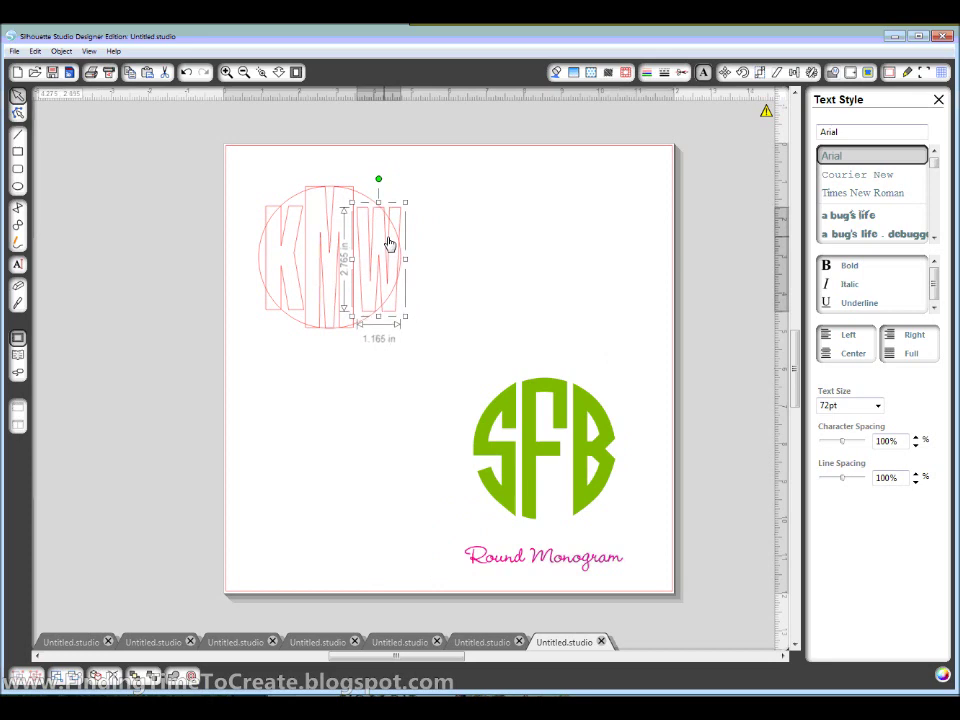
left_click(293, 244)
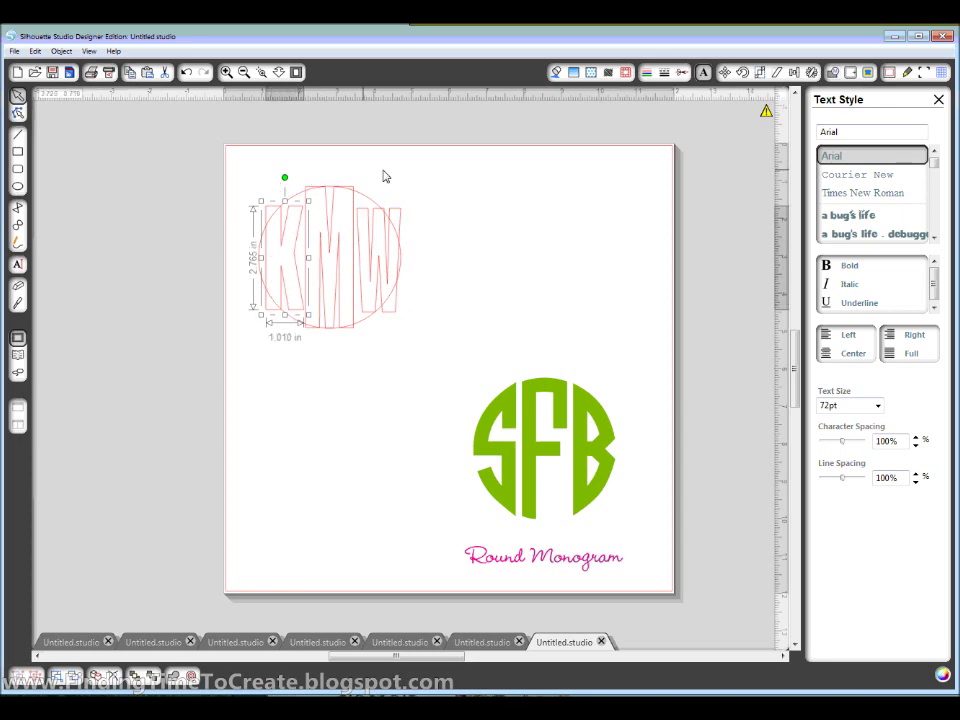
left_click(422, 197)
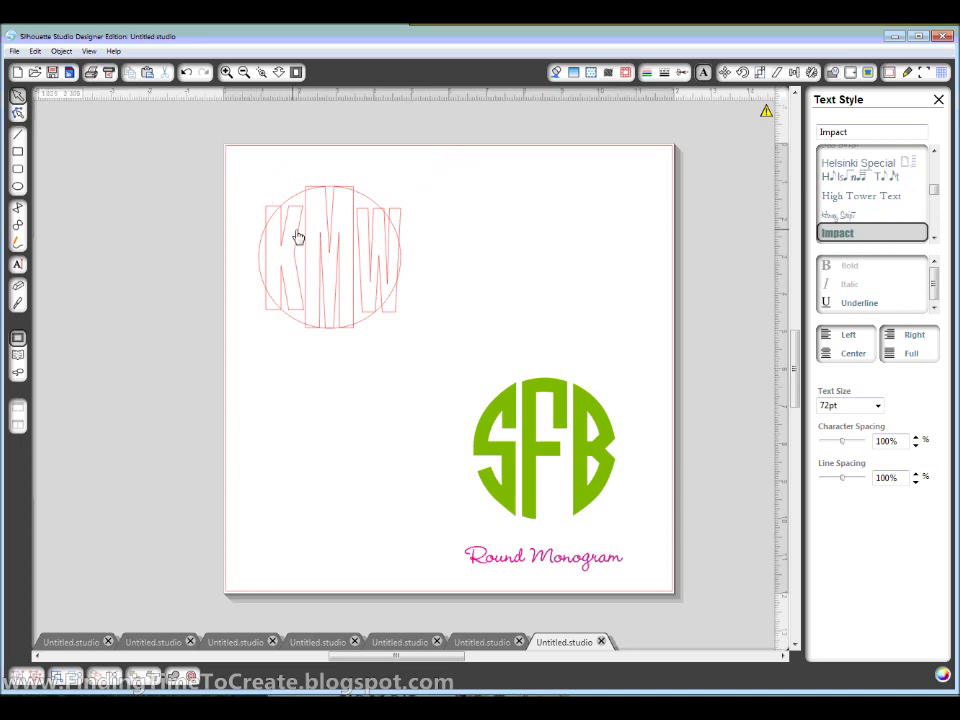
left_click(299, 237)
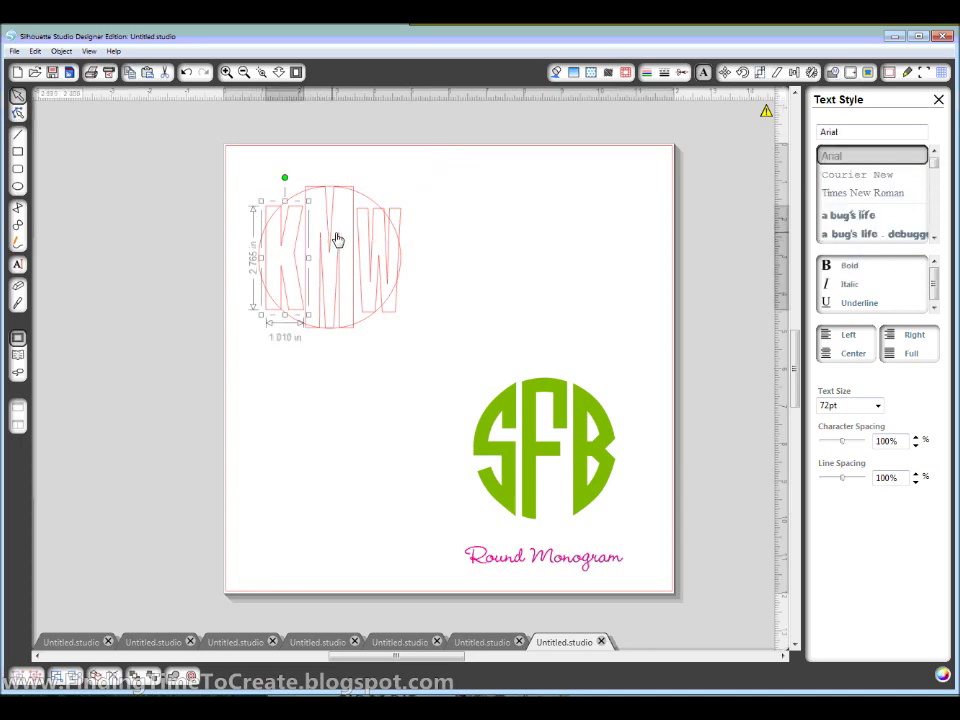
left_click(390, 236)
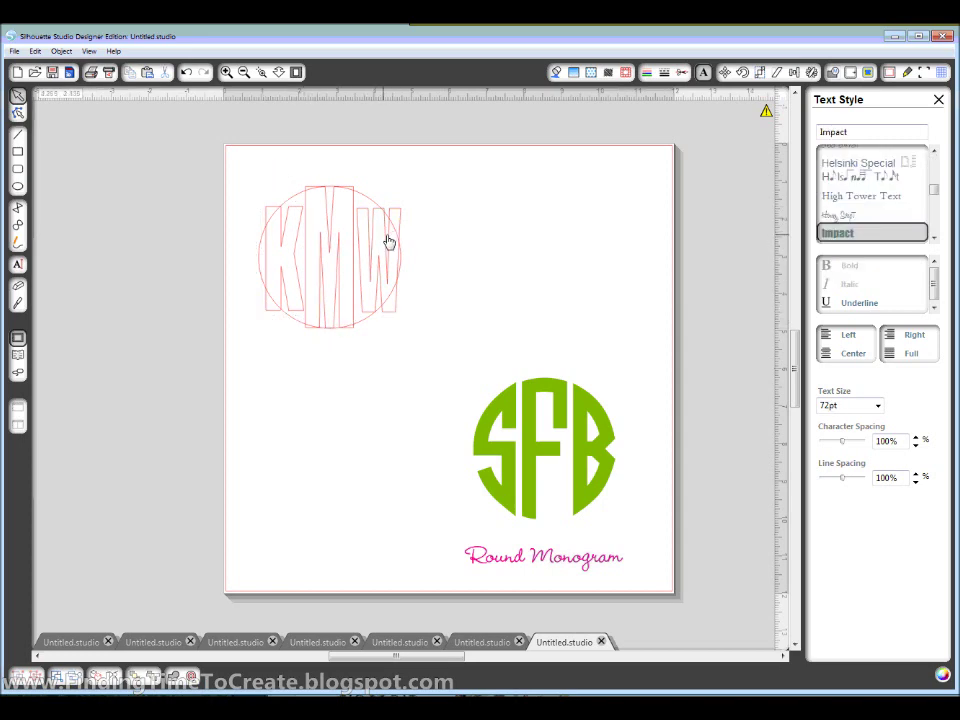
left_click(400, 244)
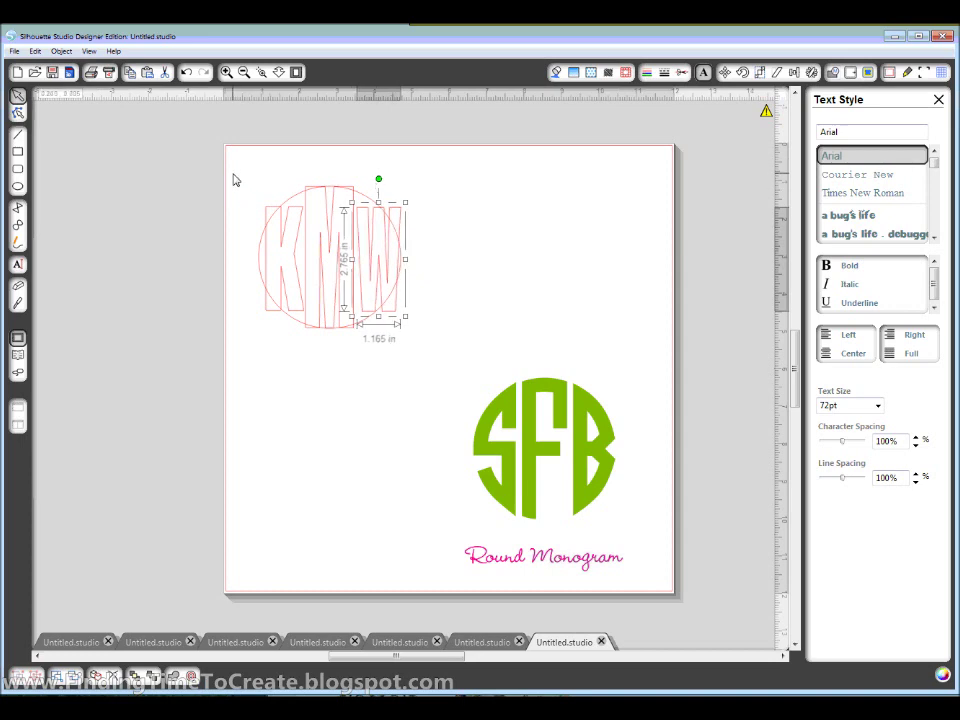
Step: Duplicate the circle and move the copy to the right of the KMW monogram
left_click_drag(237, 180, 456, 340)
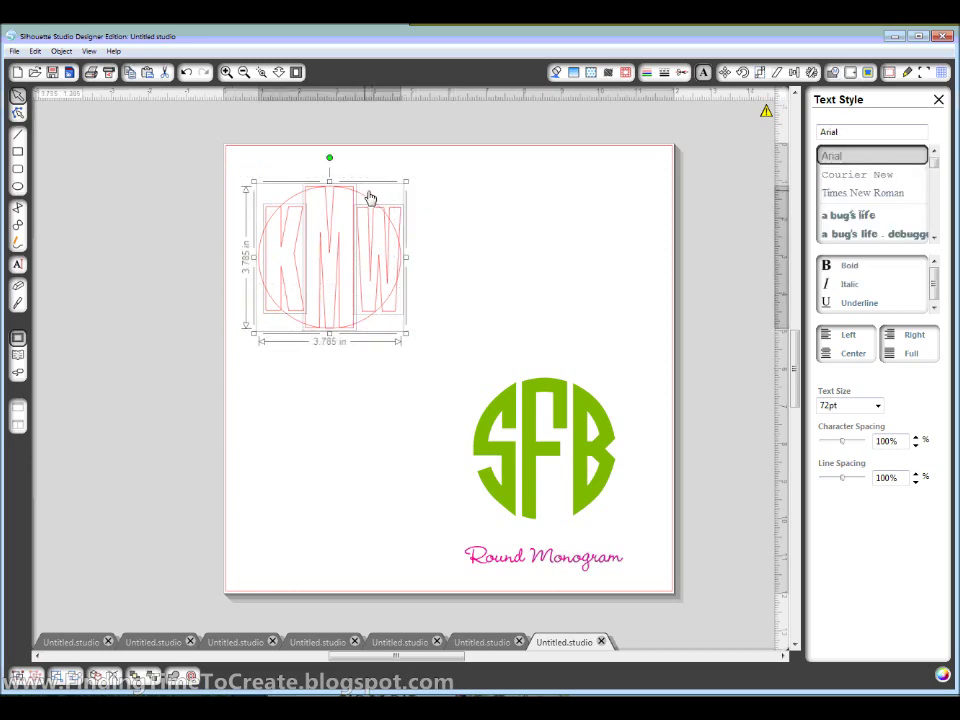
key("shift")
left_click(369, 203, "shift")
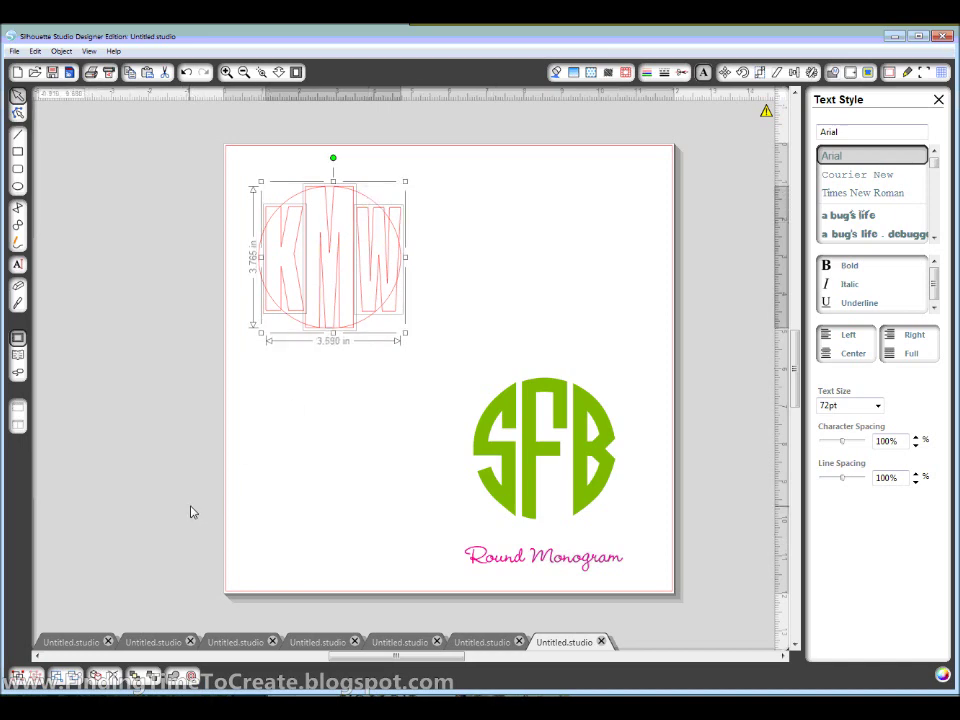
left_click(257, 173)
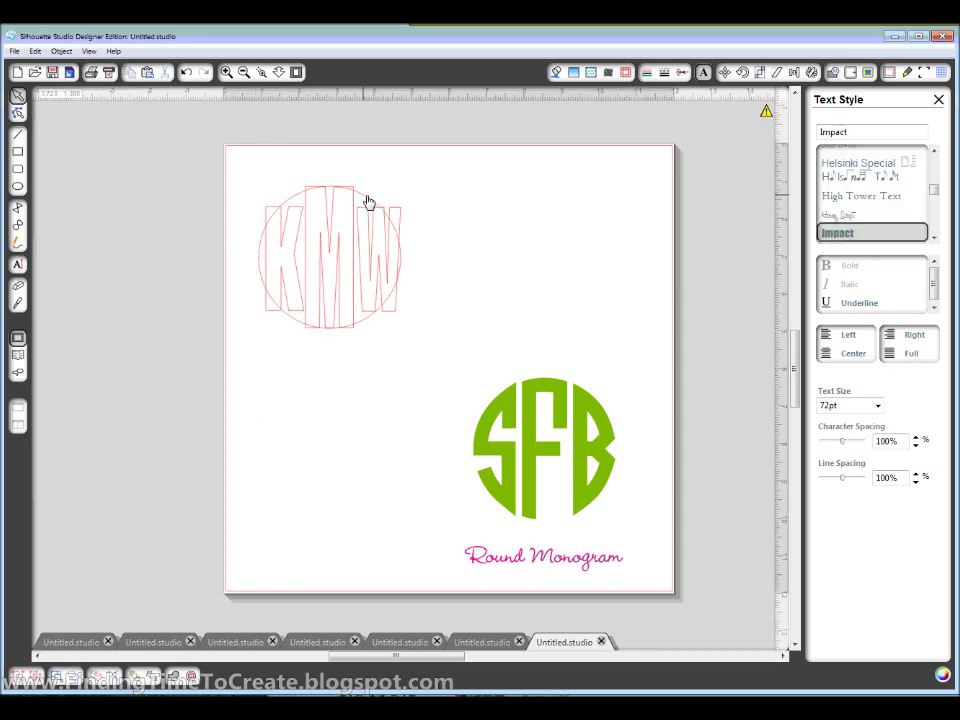
key("ctrl")
key("ctrl+d")
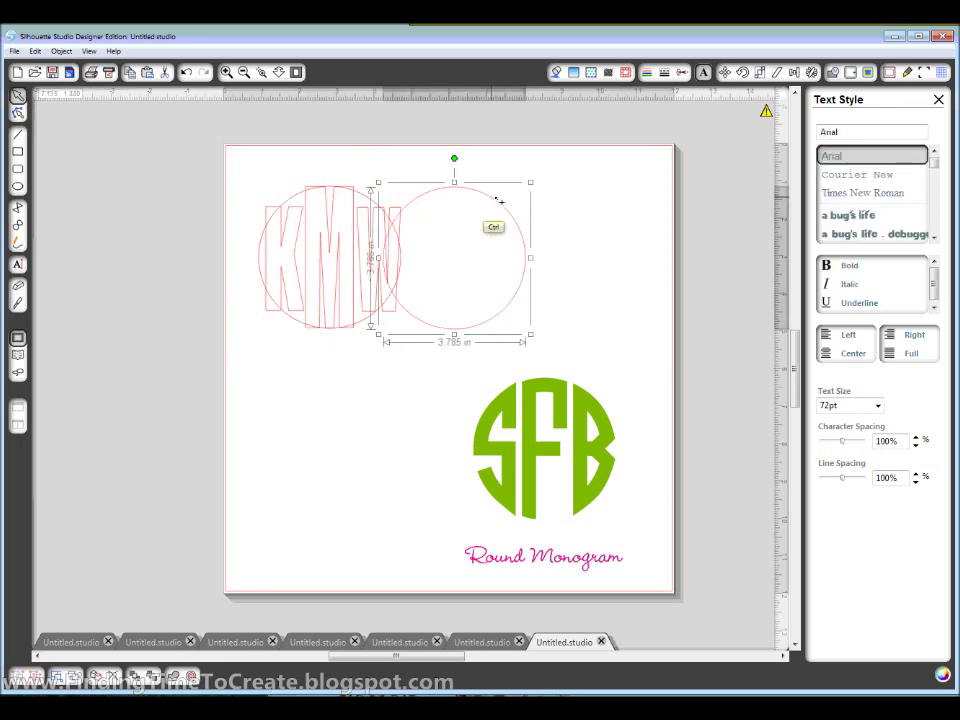
left_click_drag(508, 201, 524, 202)
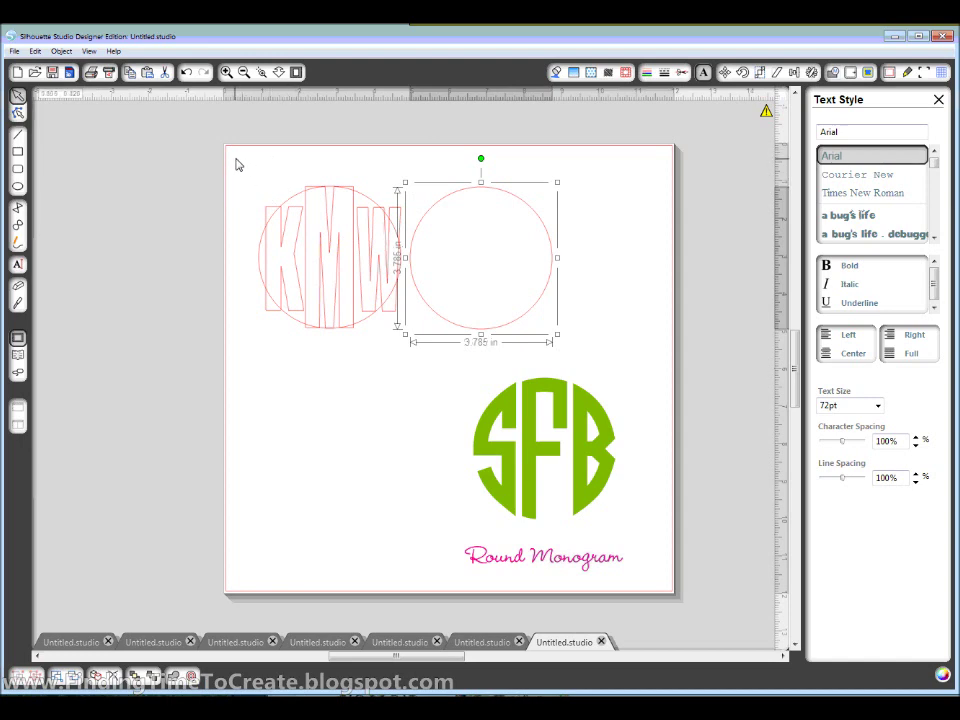
Step: Select the KMW letters together with their circle, spanning 3.785 in square
left_click(302, 207)
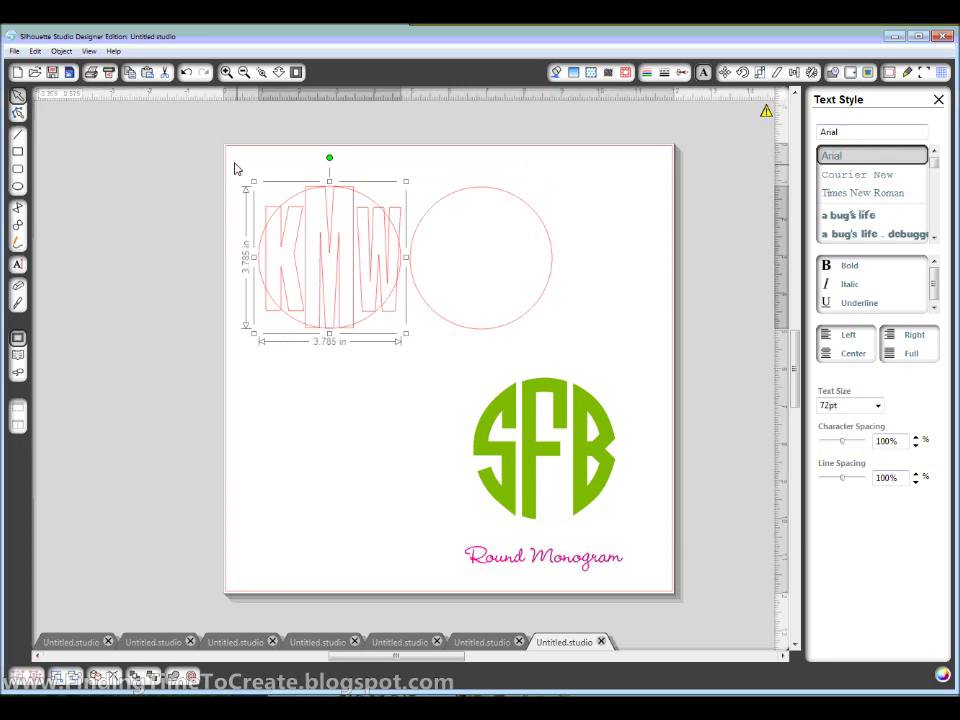
left_click_drag(235, 162, 441, 369)
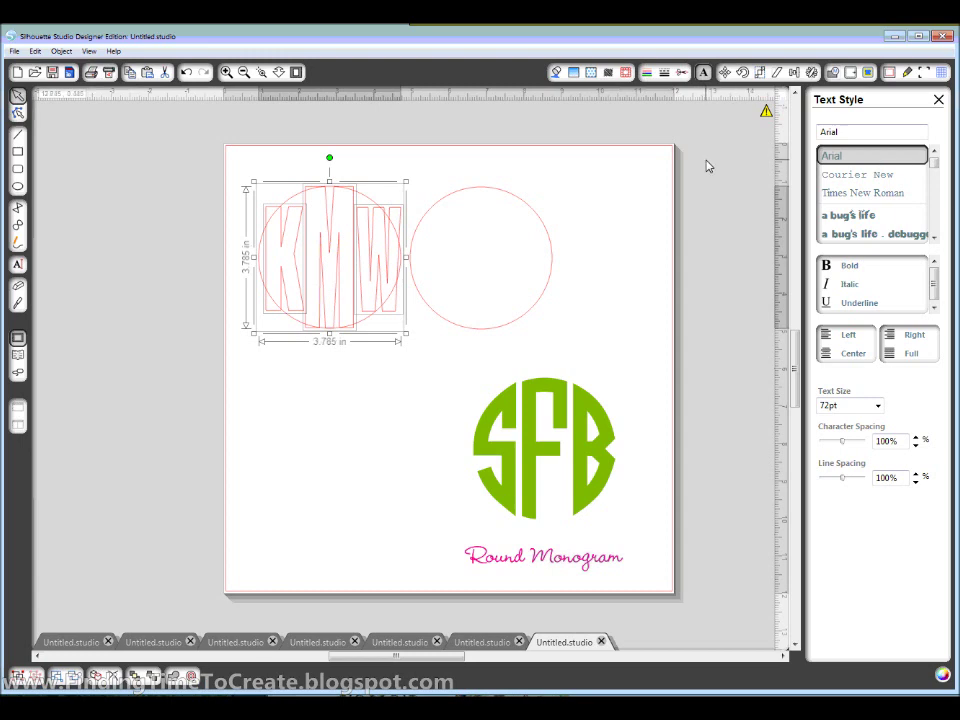
left_click(832, 75)
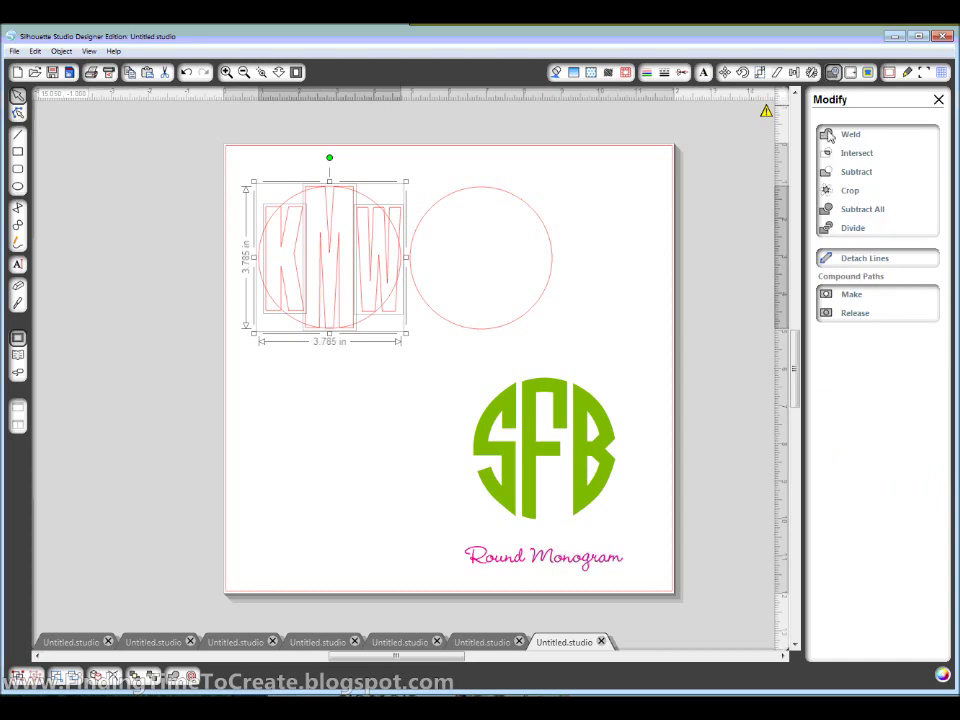
Step: Crop the KMW letters to the circle and move the spare circle back around them
left_click(848, 192)
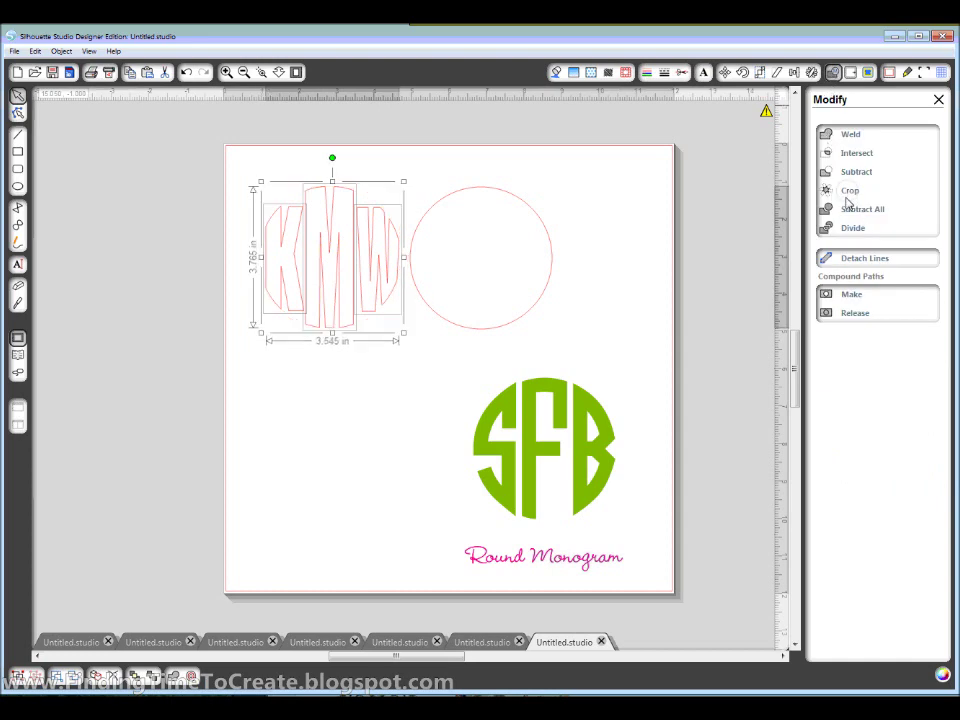
left_click(398, 164)
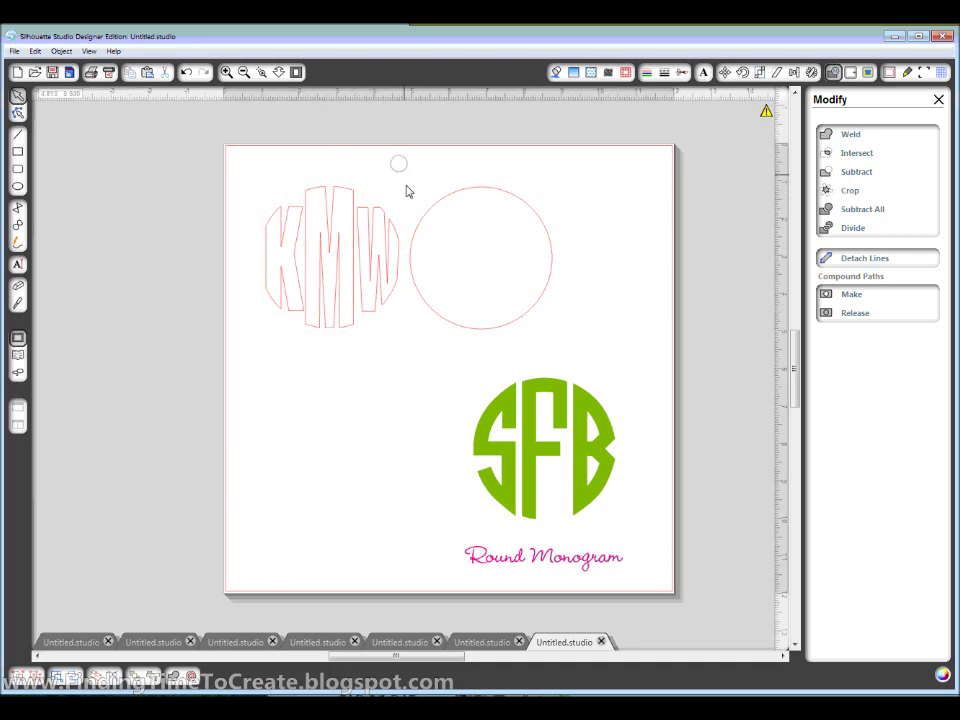
left_click(468, 190)
right_click(467, 188)
left_click(461, 185)
left_click_drag(469, 199, 318, 188)
left_click(317, 186)
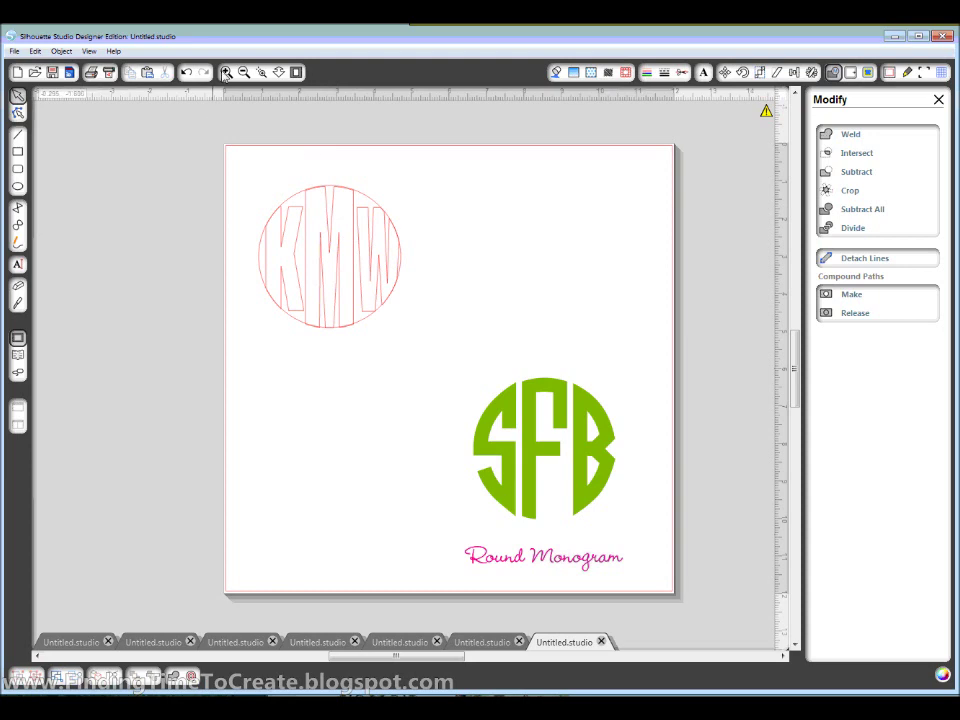
Step: Zoom in on the KMW monogram and select the cropped K letter
left_click(261, 72)
left_click_drag(236, 159, 429, 357)
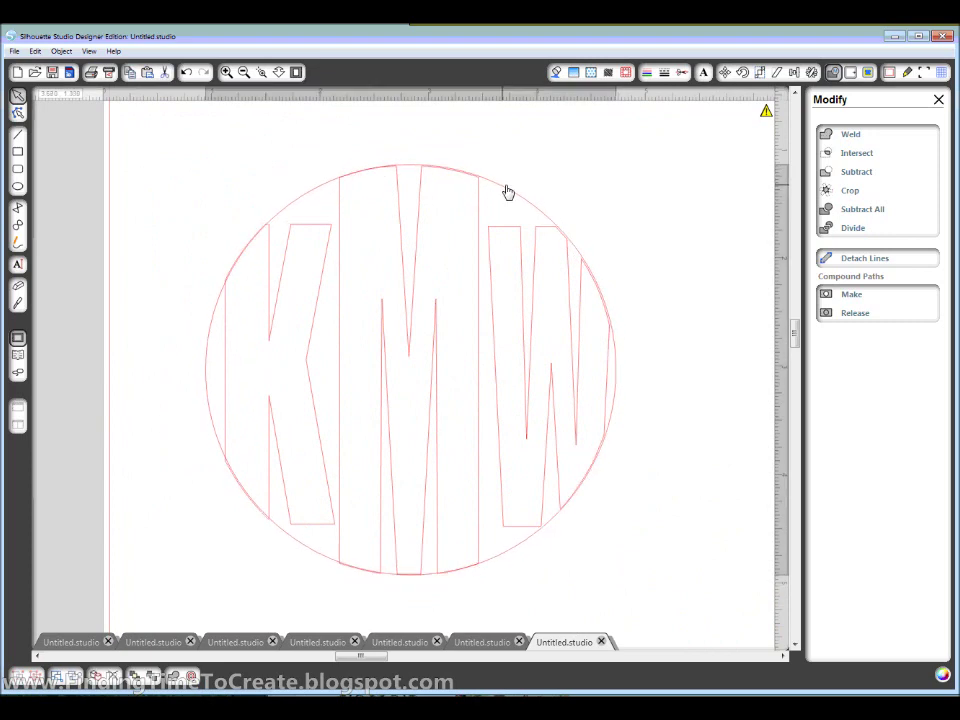
left_click(505, 184)
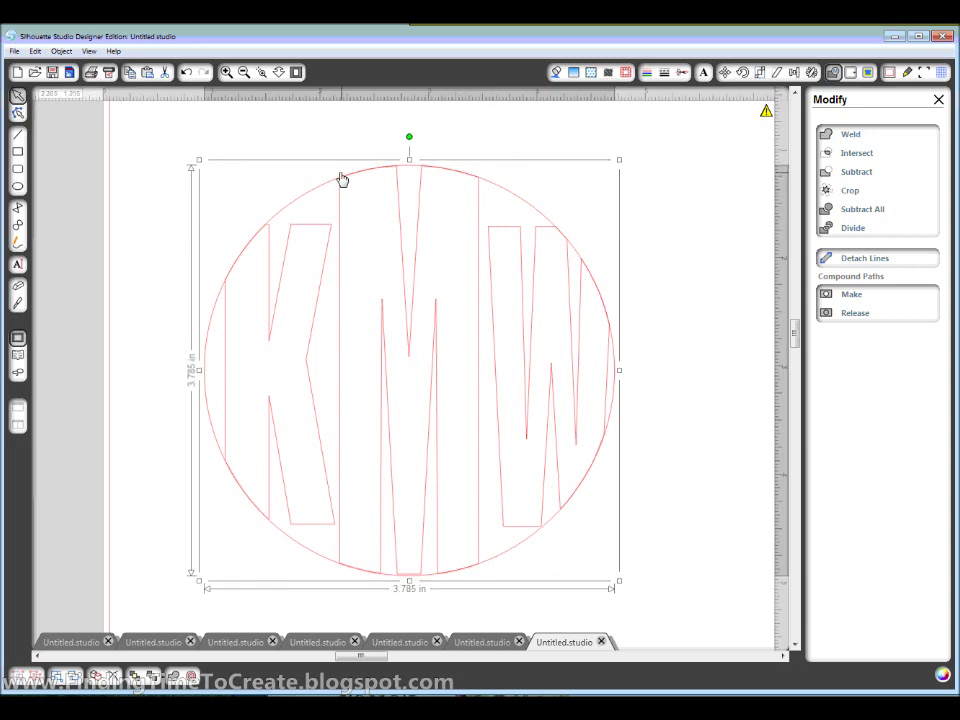
left_click(229, 216)
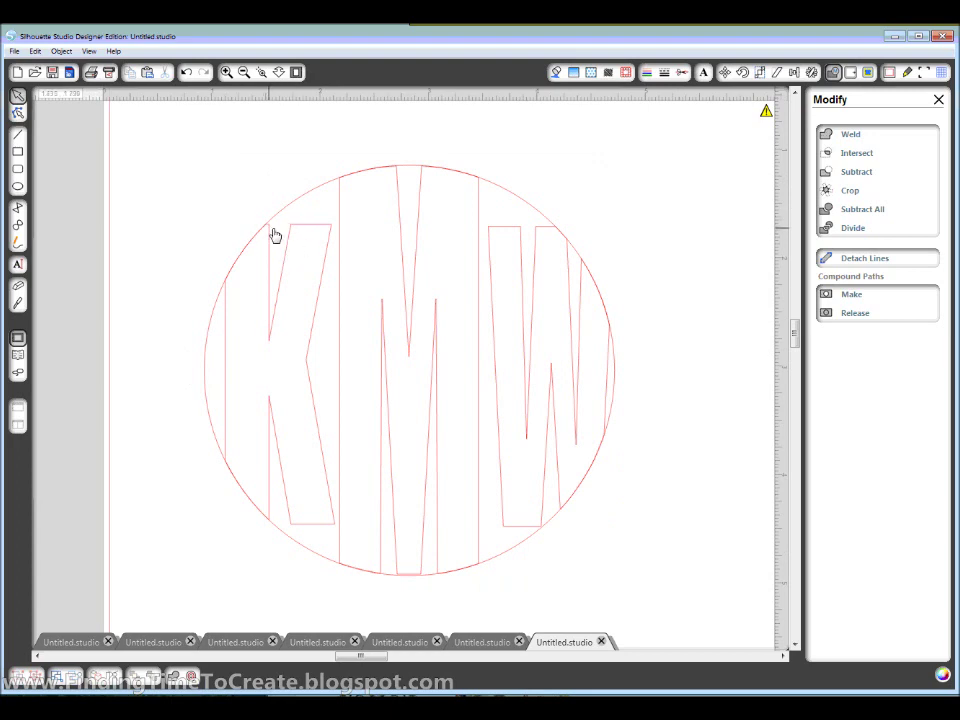
left_click(273, 240)
Step: Point-edit the K and pull its top-left corner up to the circle edge
double_click(274, 232)
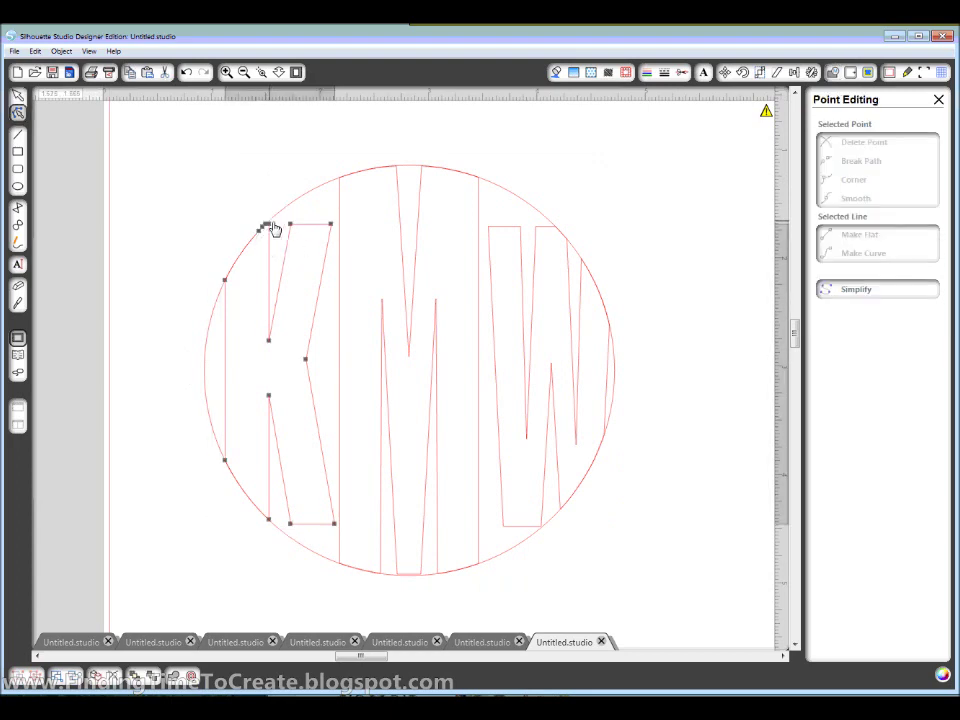
left_click(268, 220)
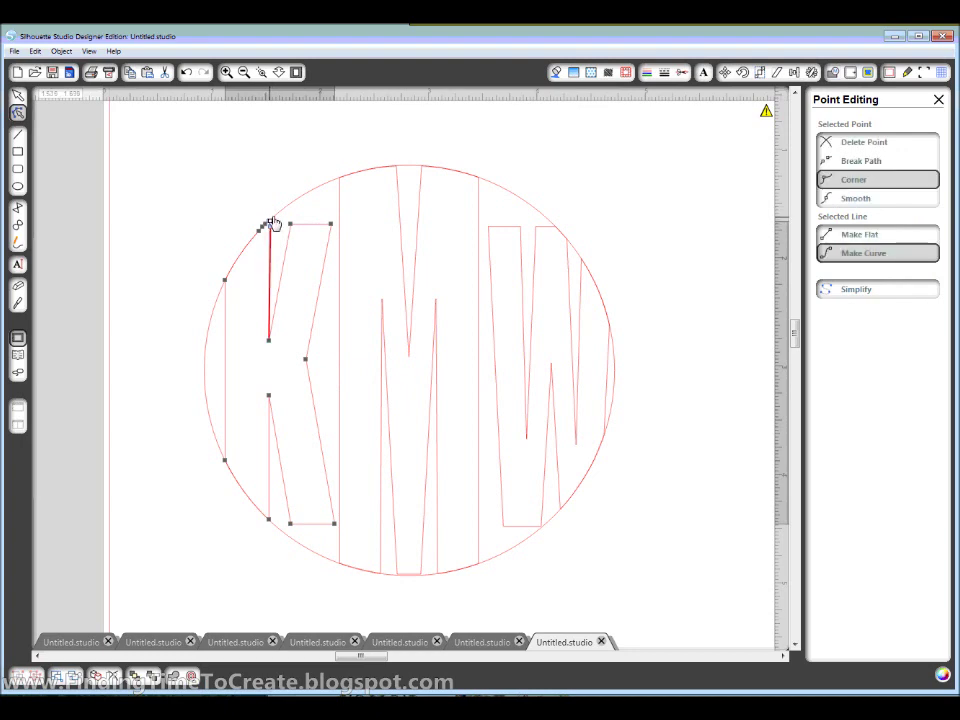
left_click(280, 233)
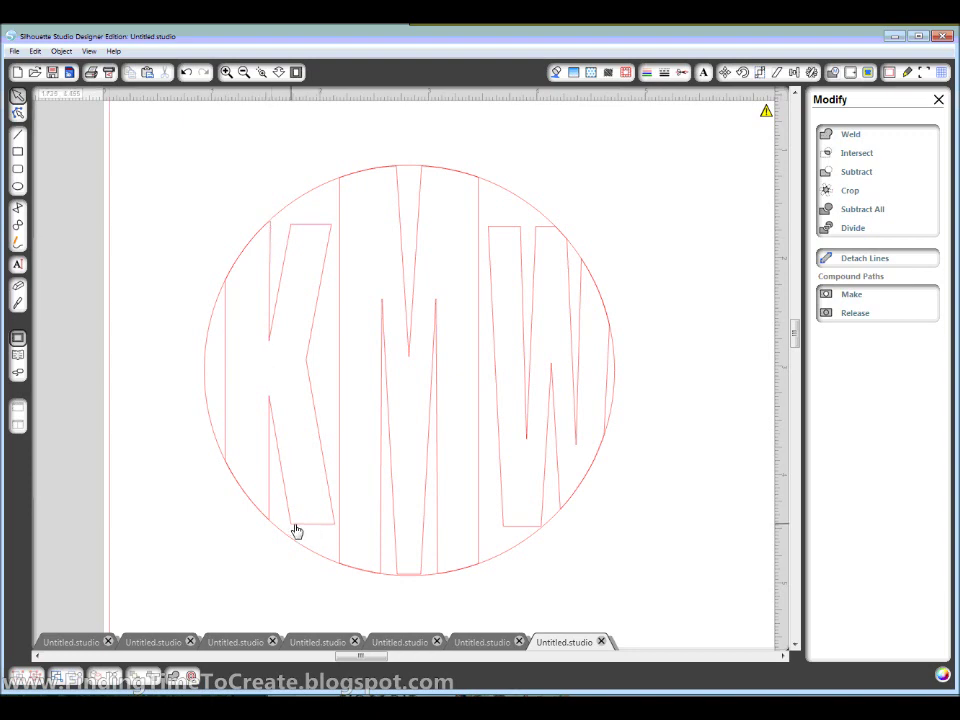
left_click(304, 228)
double_click(297, 223)
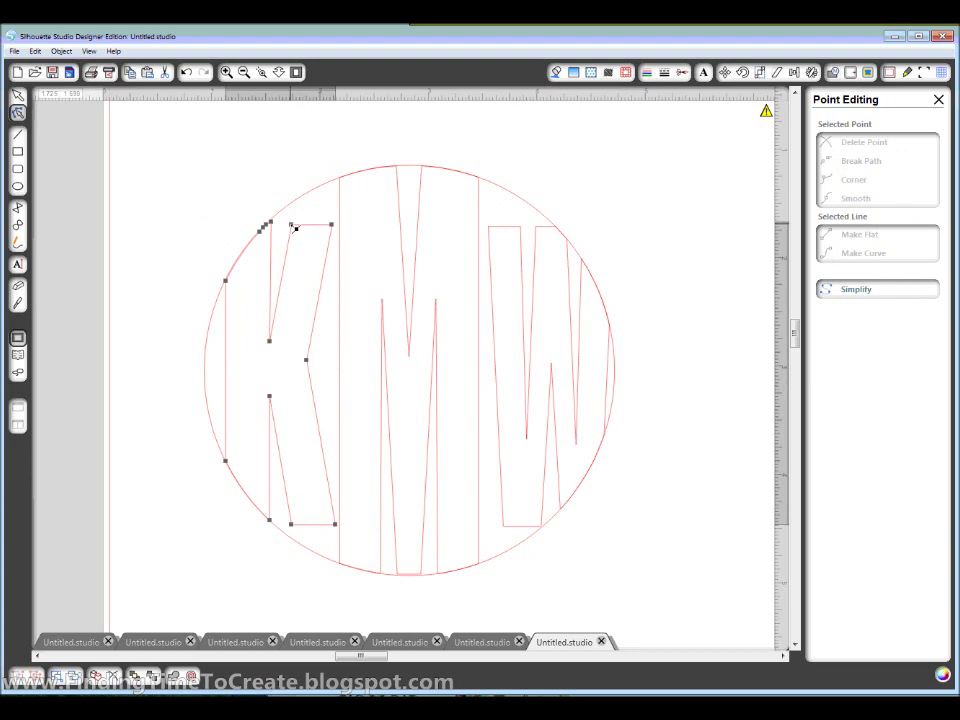
mouse_move(296, 229)
left_mouse_down()
mouse_move(297, 203)
mouse_move(338, 183)
left_mouse_up()
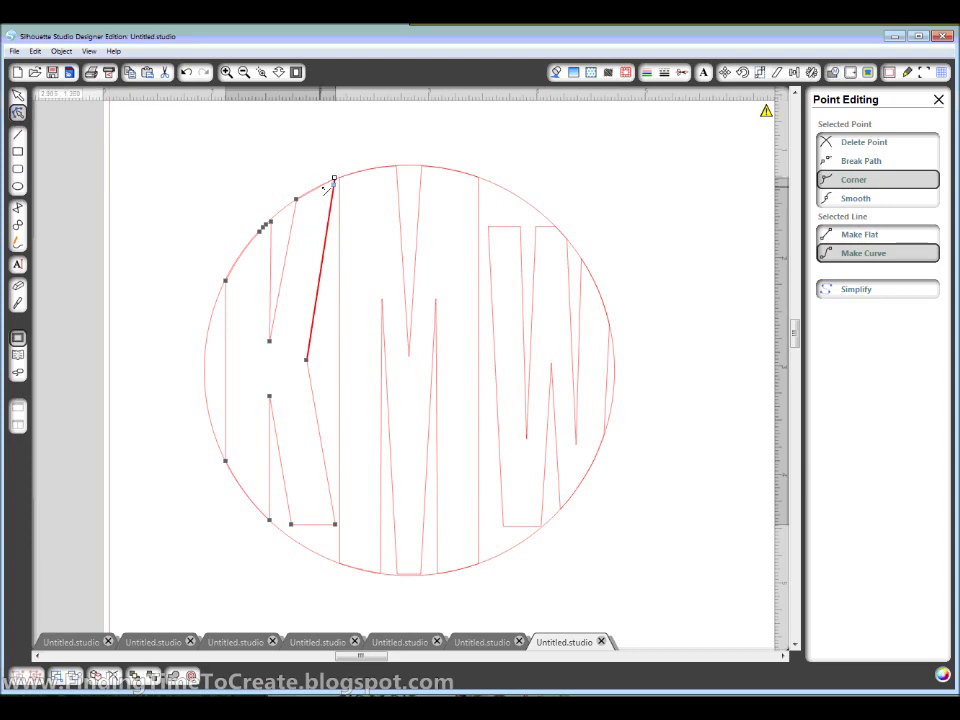
Step: Try curving the K's top segment, undo it, and pull its bottom corners to the circle
left_click(317, 189)
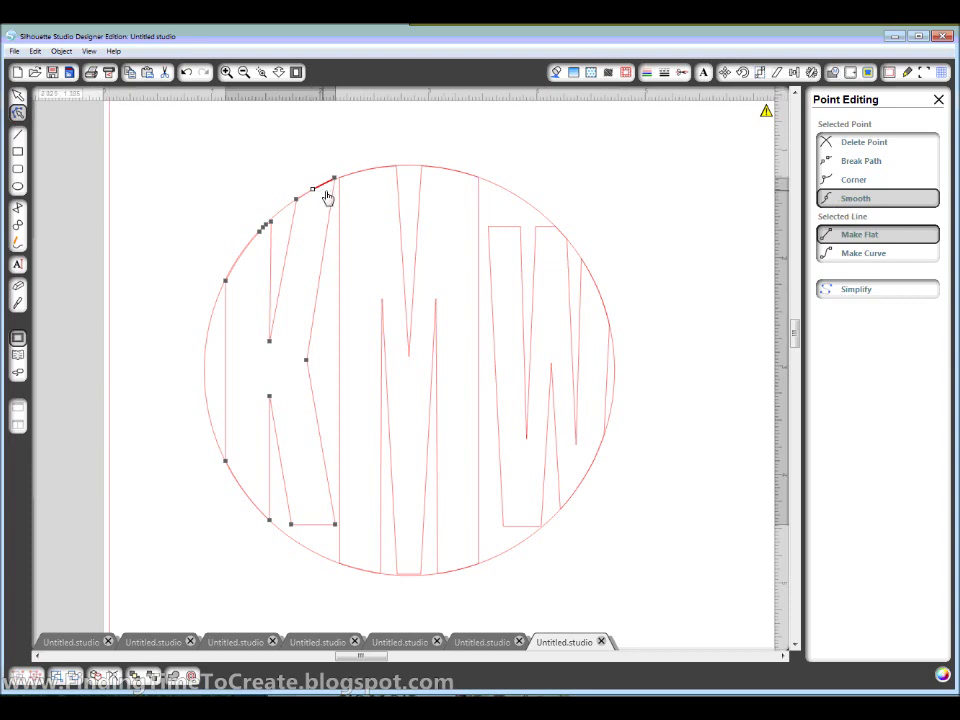
left_click(858, 253)
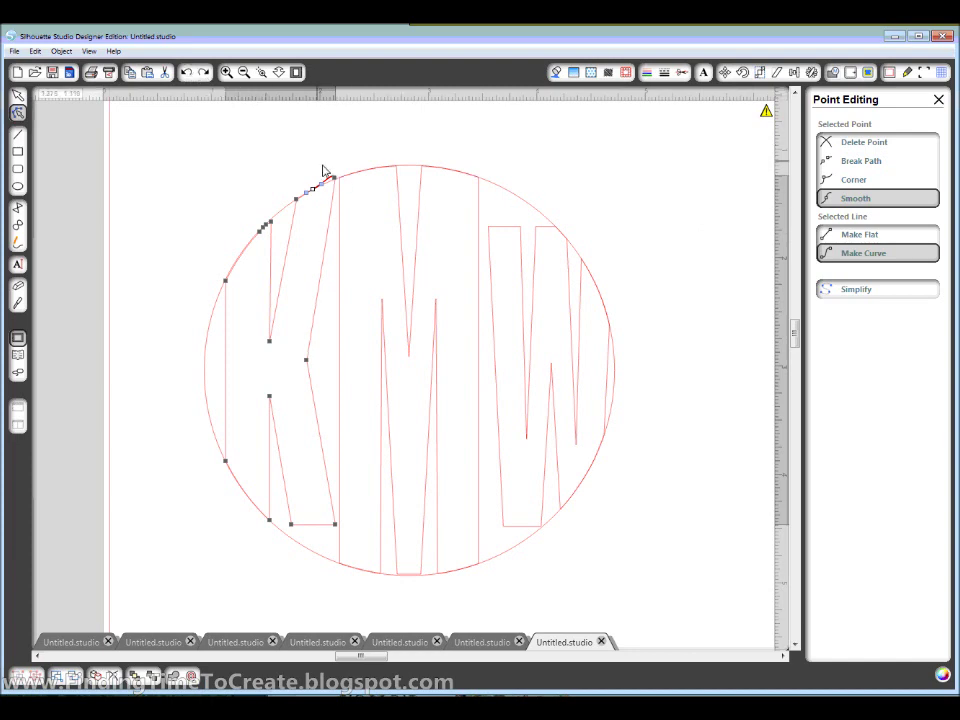
key("ctrl+z")
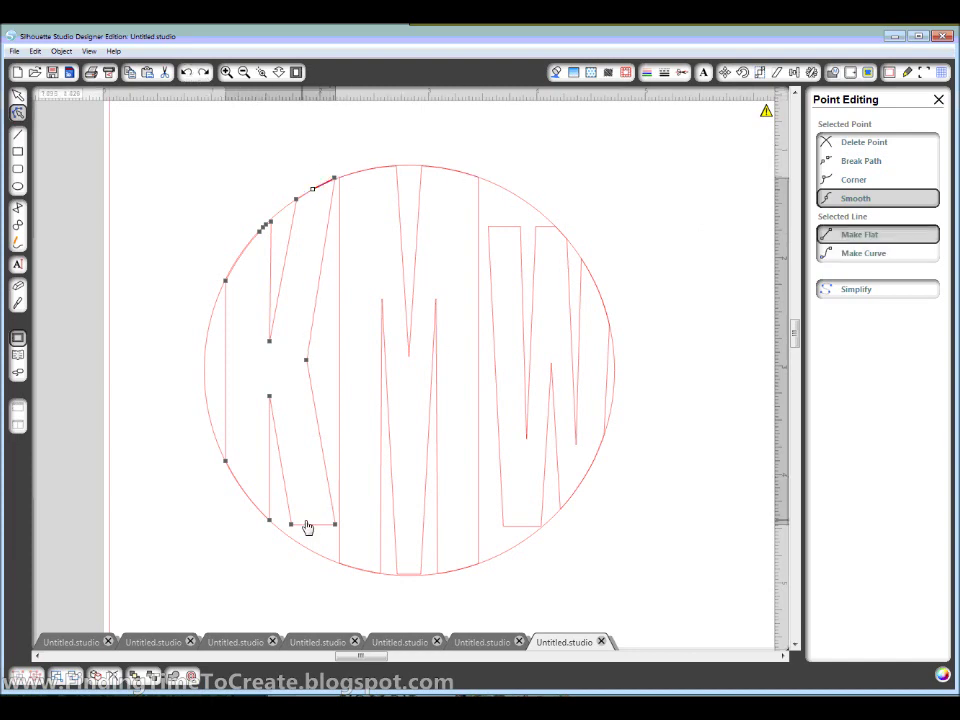
left_click_drag(295, 528, 293, 540)
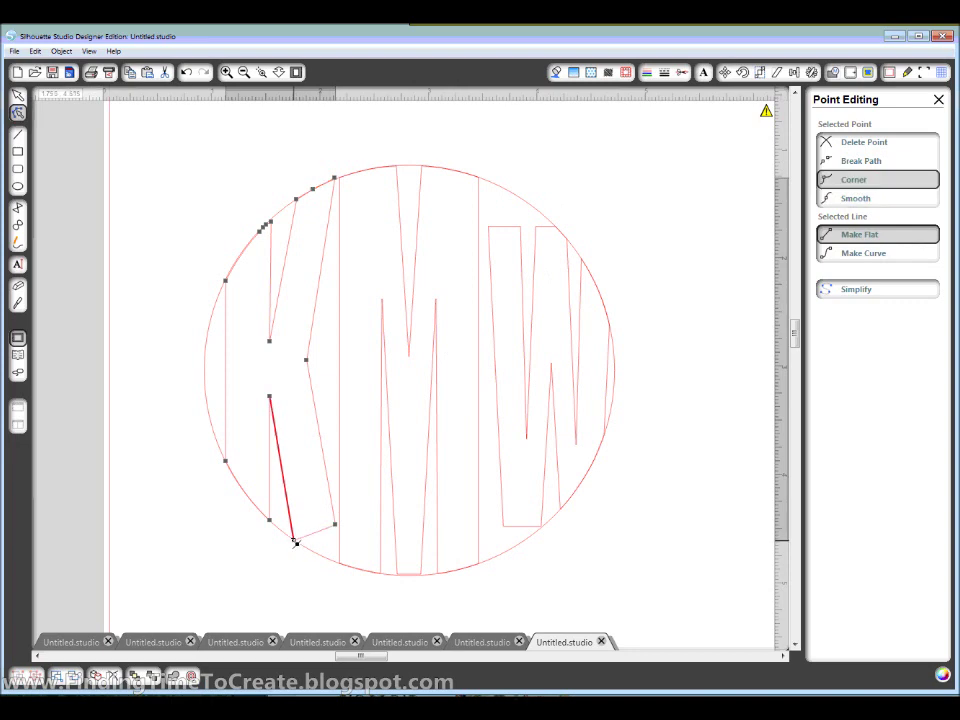
left_click_drag(337, 527, 335, 562)
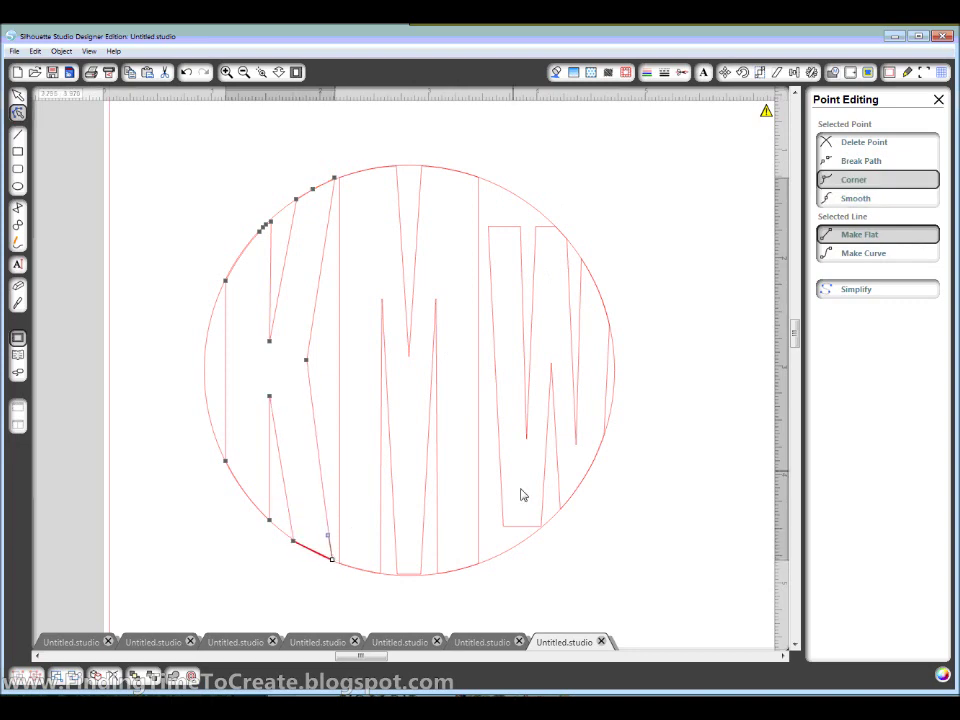
double_click(506, 525)
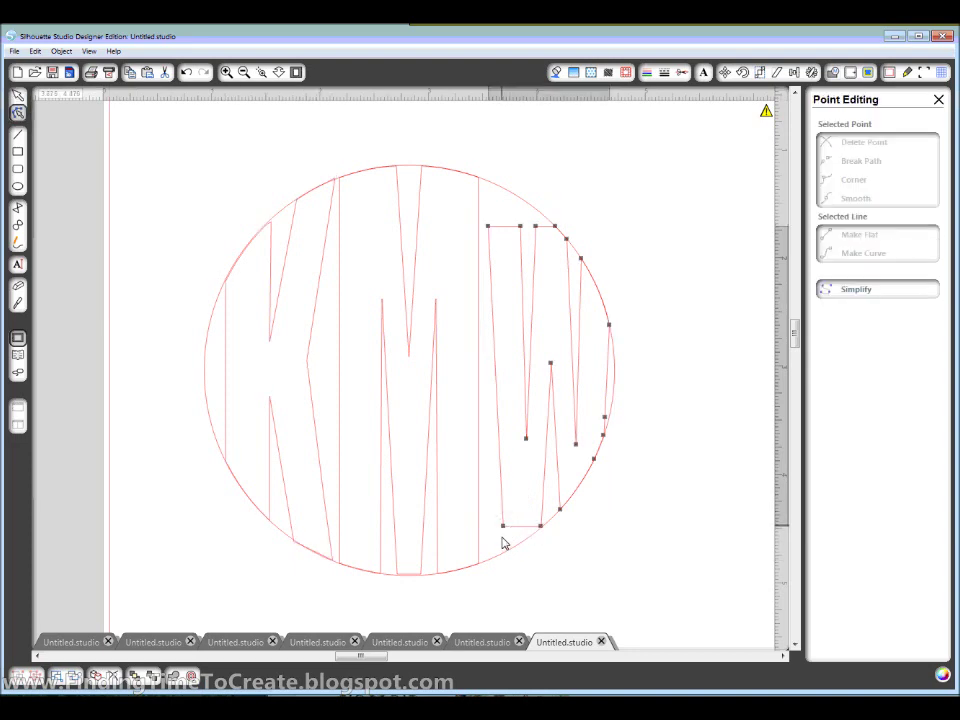
Step: Stretch the W's bottom and top corners to the circle edge, then move the spare circle aside
left_click_drag(504, 527, 506, 557)
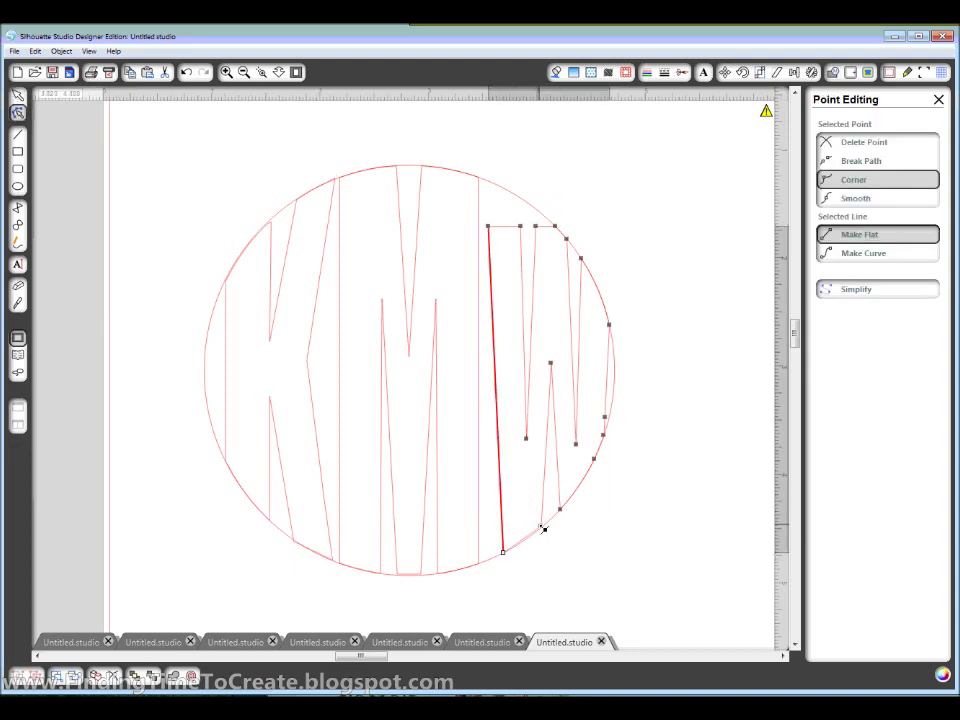
left_click(542, 525)
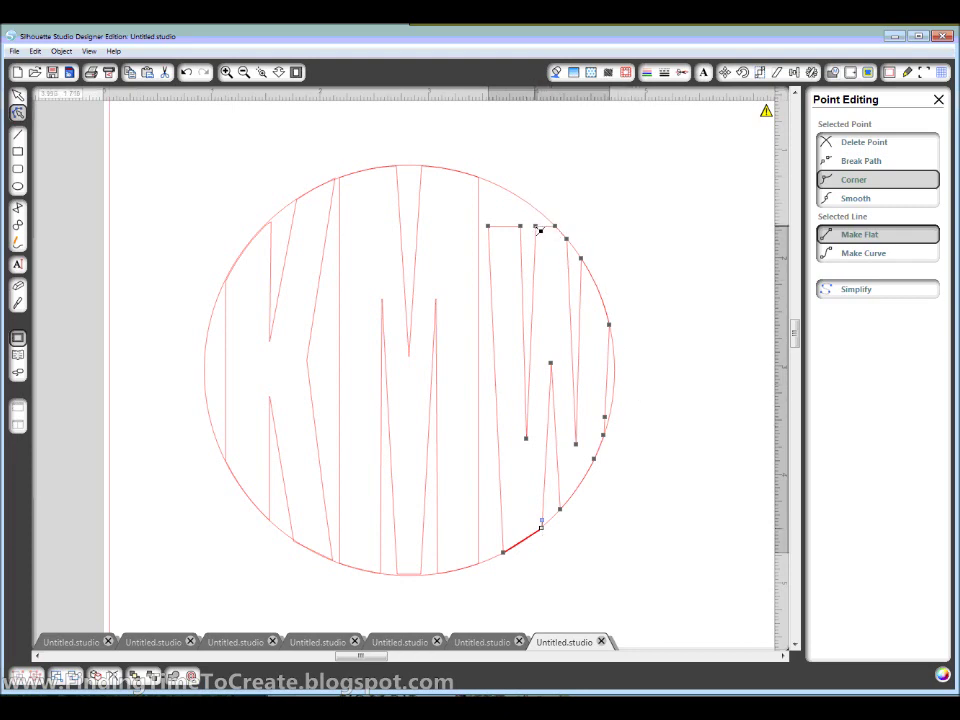
left_click_drag(539, 230, 493, 184)
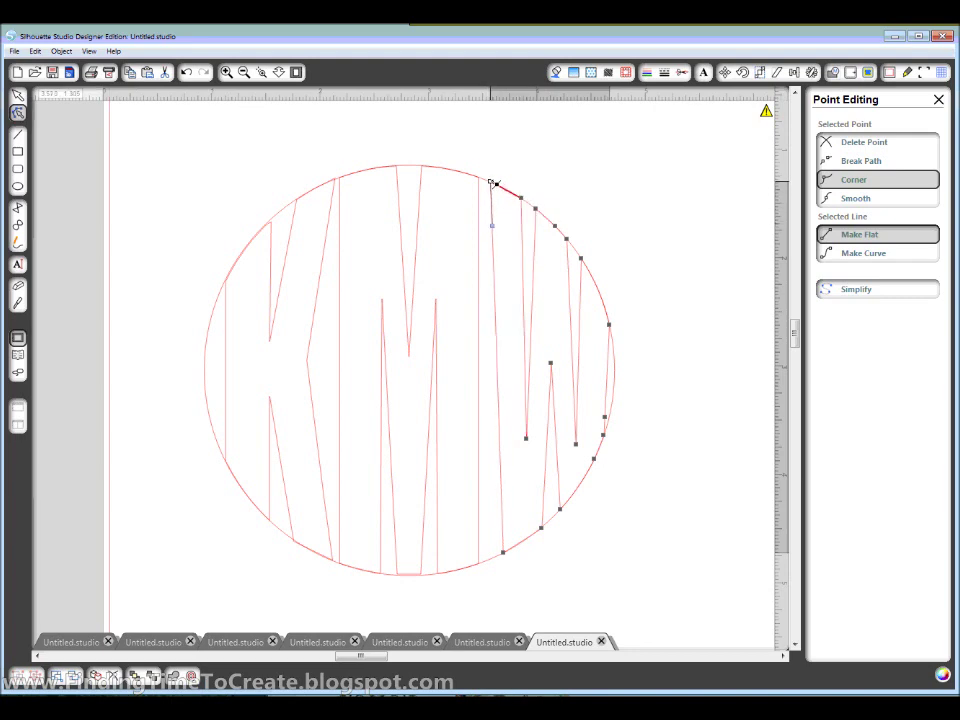
left_click(547, 178)
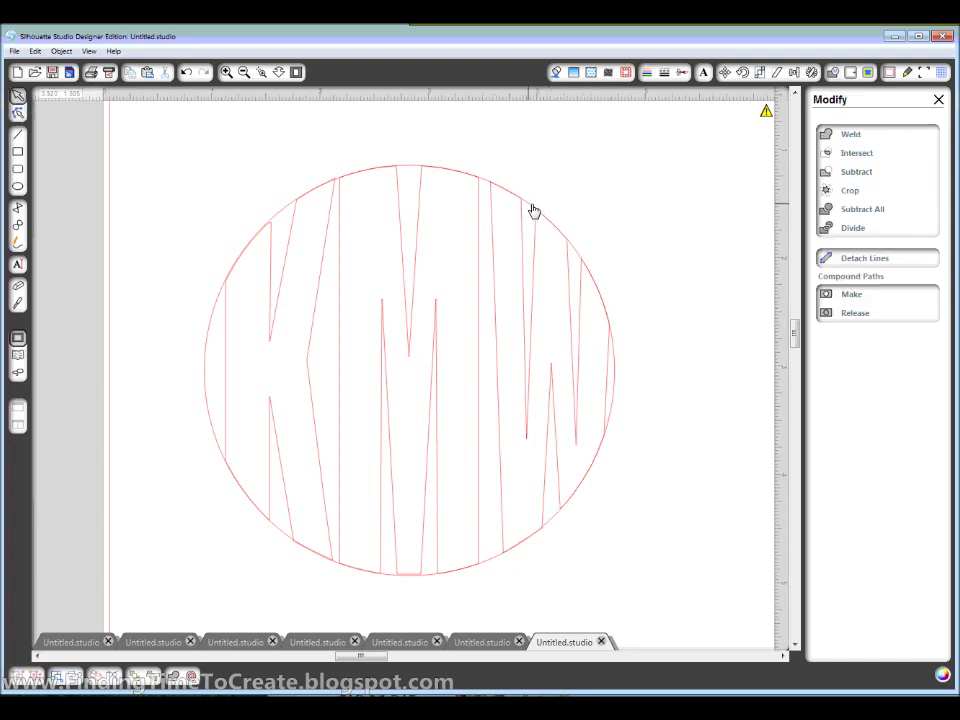
left_click_drag(533, 211, 770, 236)
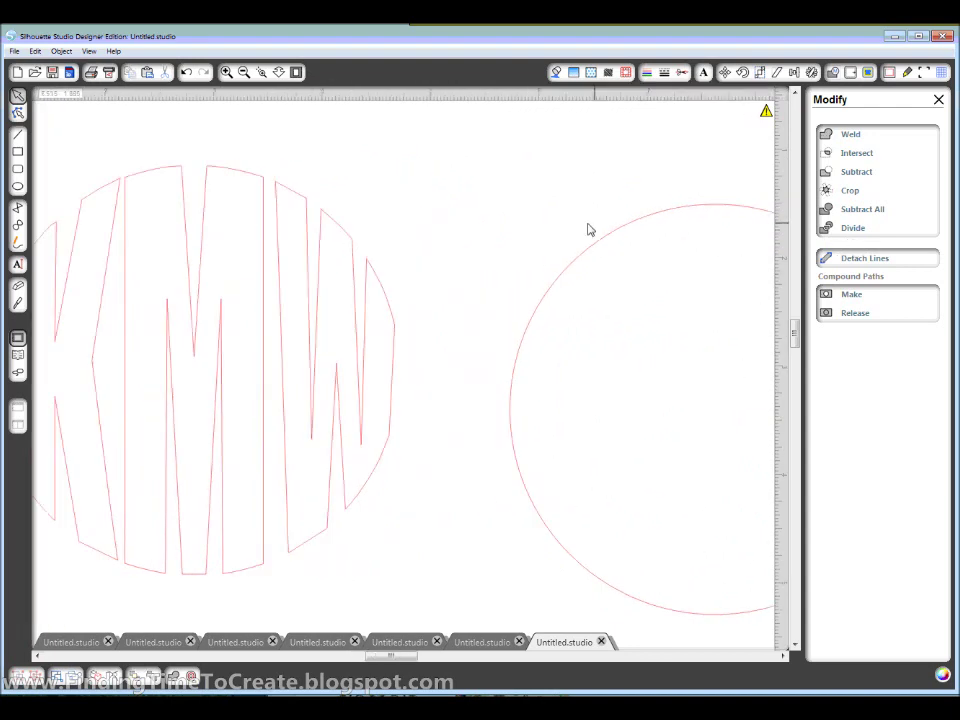
left_click(296, 72)
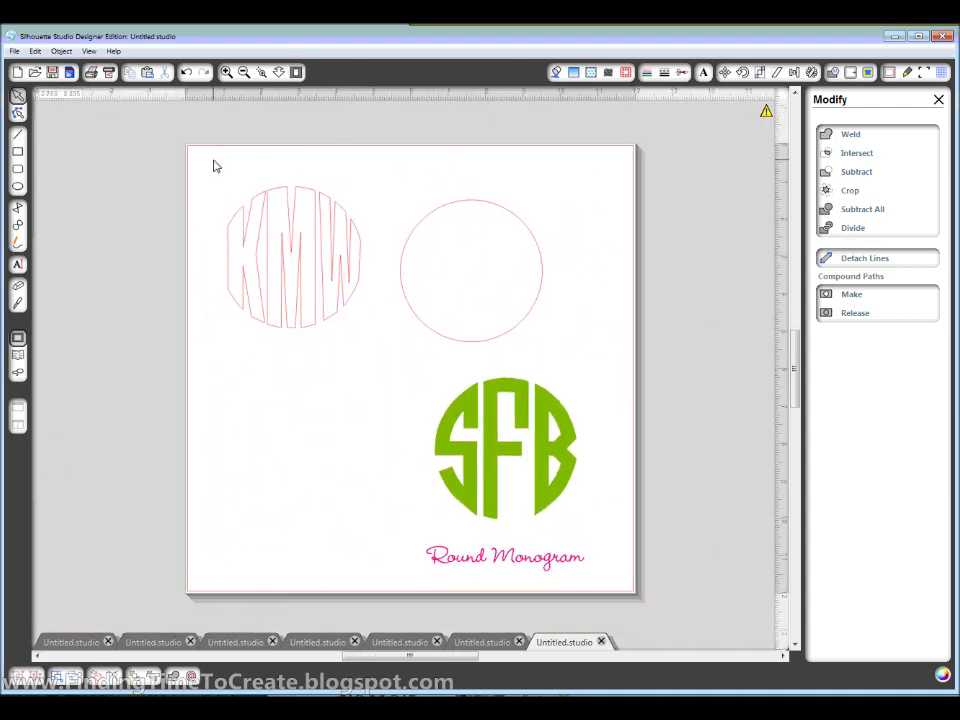
Step: Fill the KMW letters orange and make their outline transparent
left_click_drag(208, 166, 405, 335)
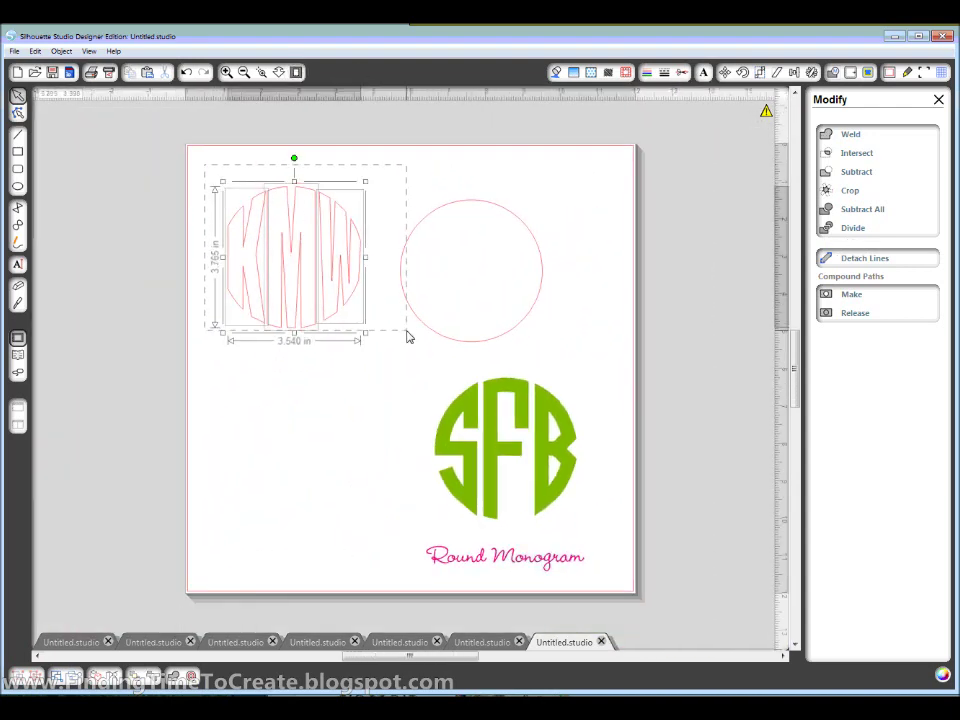
left_click(557, 72)
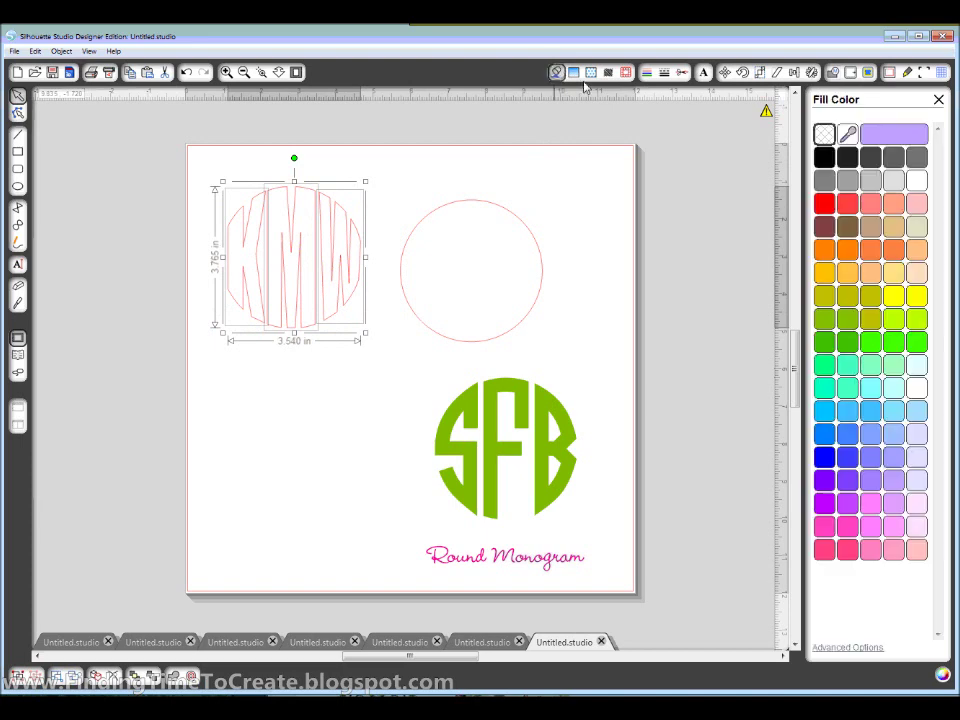
left_click(847, 272)
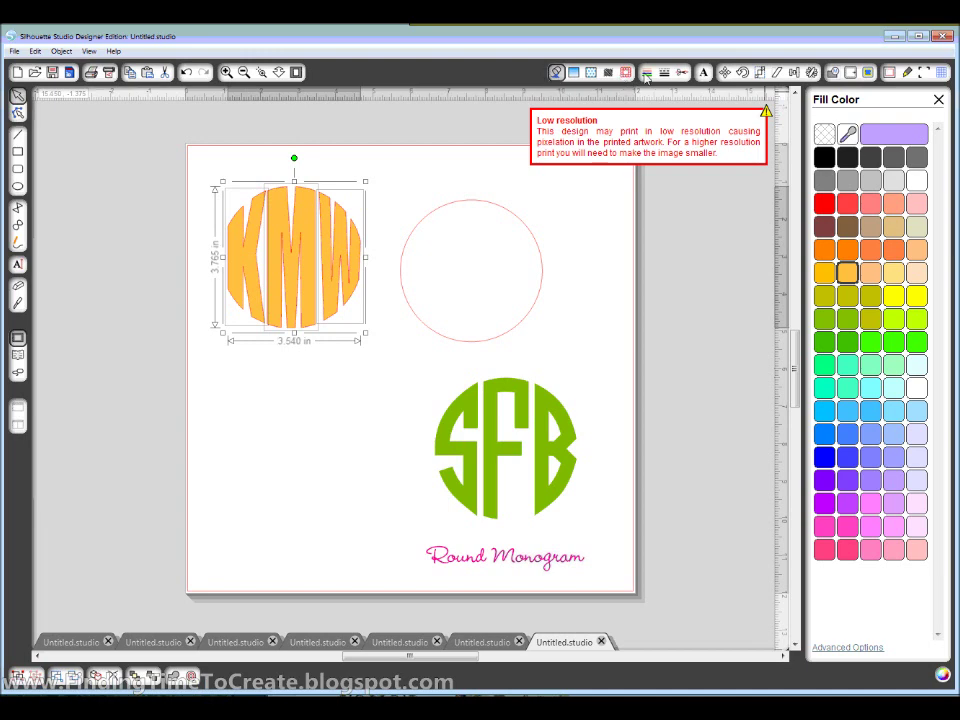
left_click(646, 75)
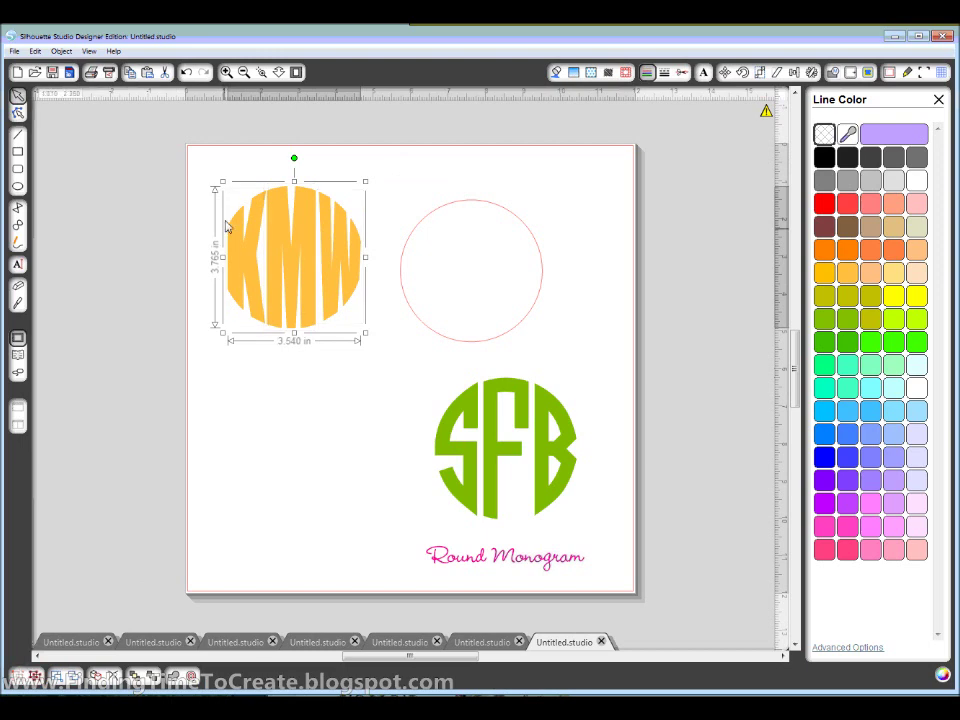
Step: Move the orange KMW monogram down beside the green SFB sample
left_click(211, 181)
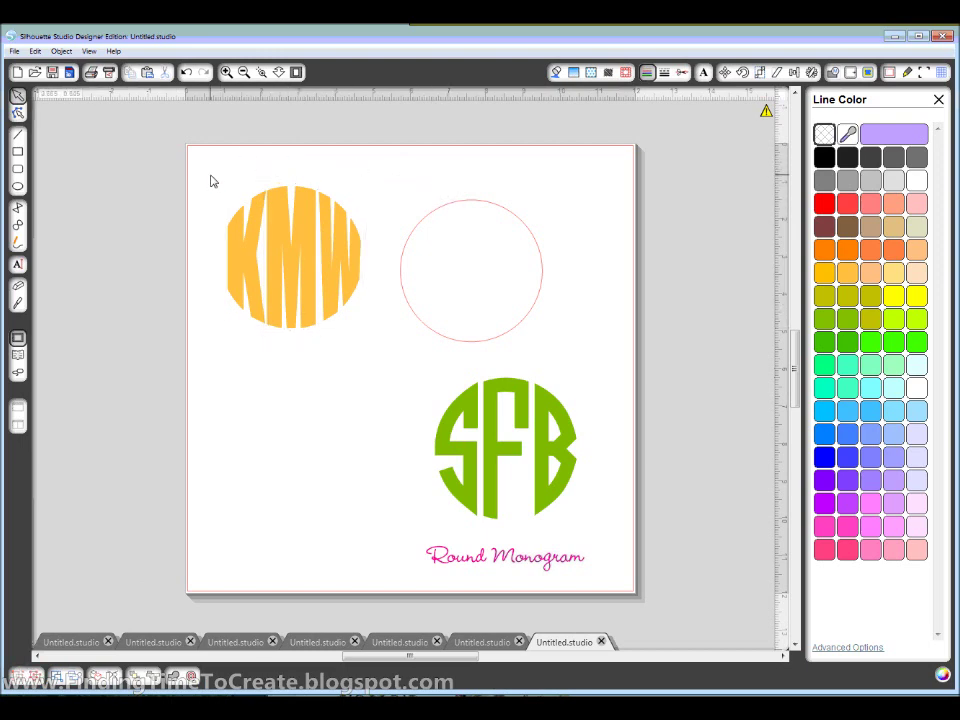
left_click_drag(211, 181, 392, 358)
left_click_drag(336, 281, 328, 411)
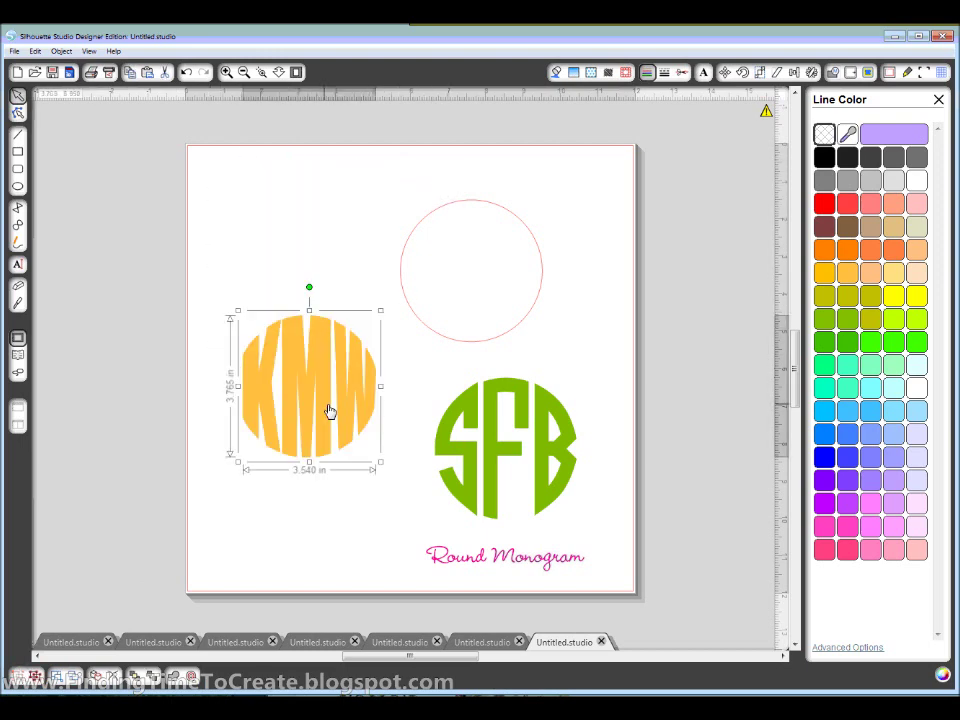
left_click(371, 304)
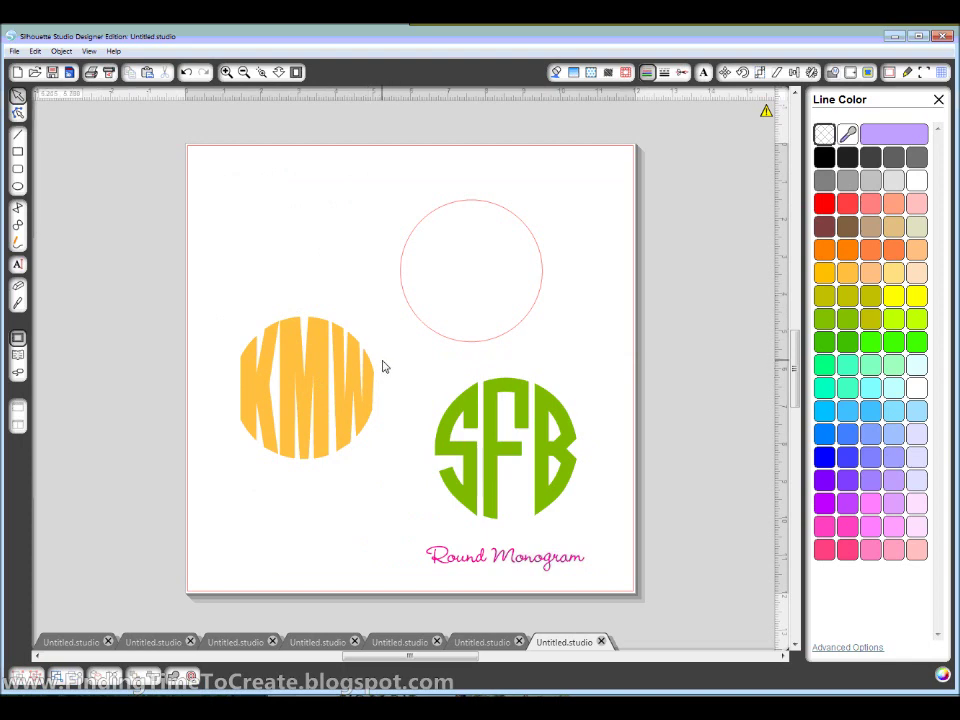